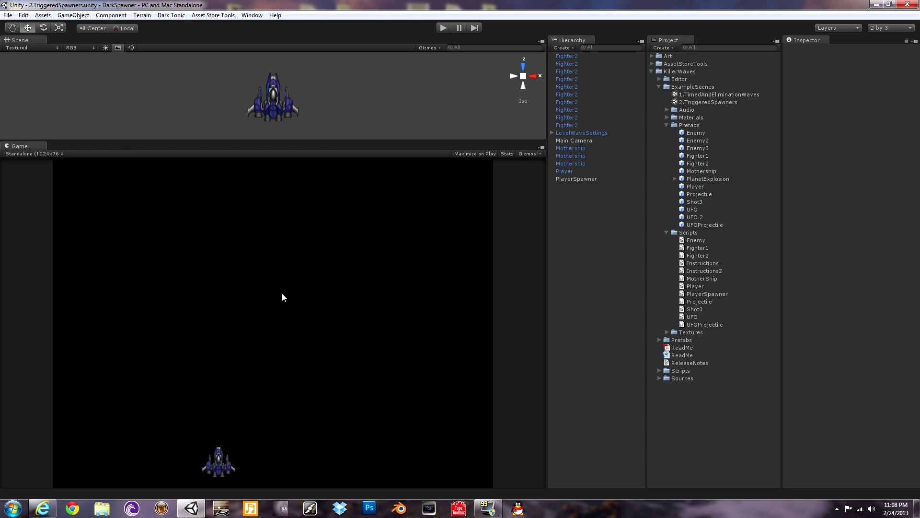
Step: Play-test the 2.TriggeredSpawners scene, moving the player ship sideways and firing projectiles at the enemy fighters and mothership
key(ctrl+p)
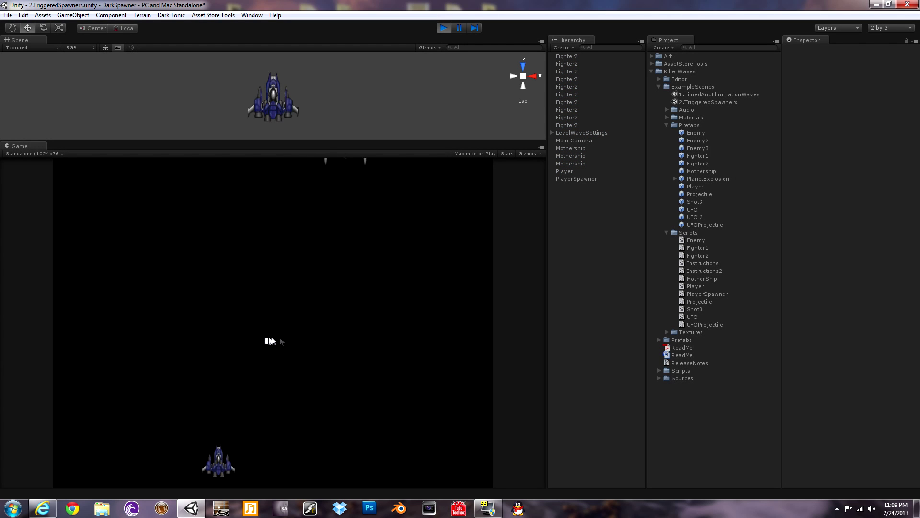
key(Right)
key(Left)
click(309, 389)
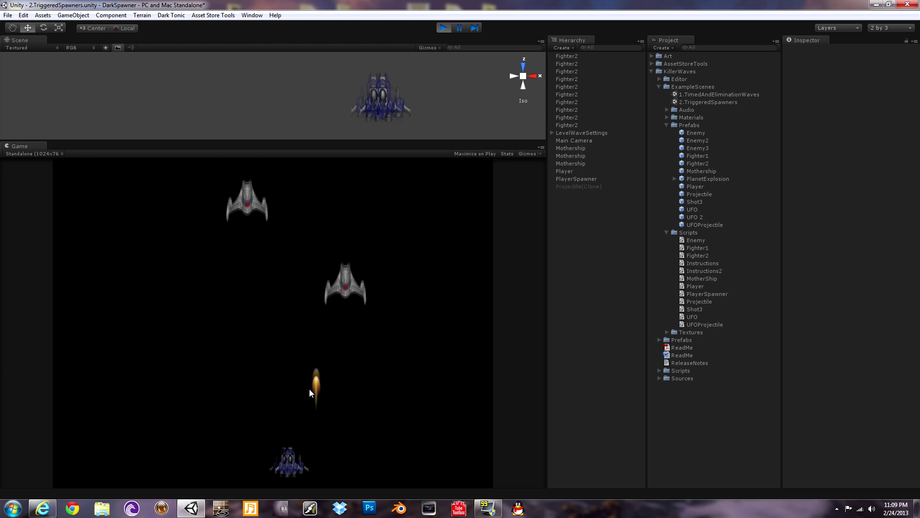
click(309, 389)
click(310, 389)
click(309, 390)
click(309, 389)
key(Right)
click(309, 389)
click(309, 390)
click(309, 389)
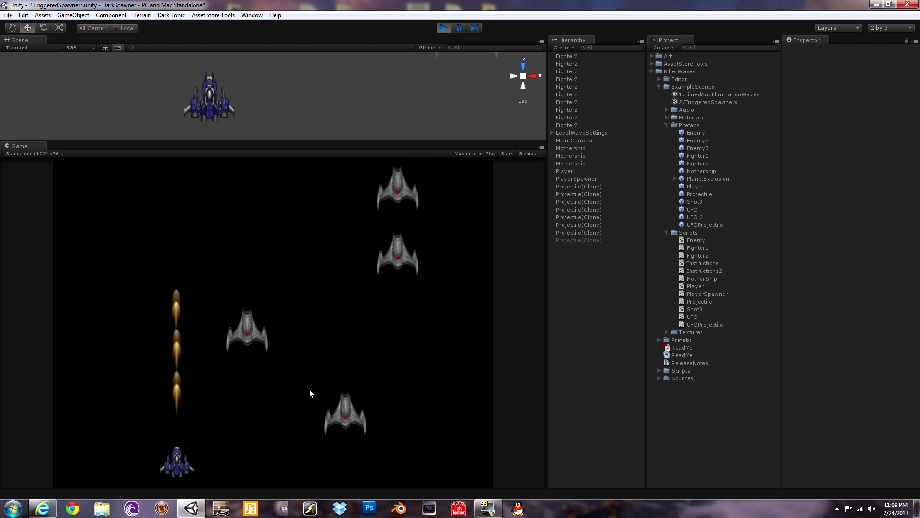
key(Left)
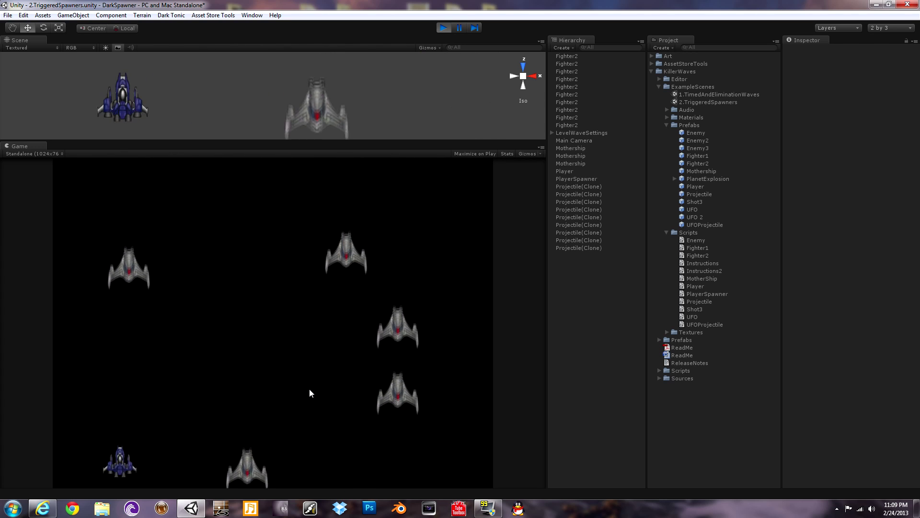
click(309, 389)
key(Right)
click(309, 389)
click(309, 390)
click(309, 389)
click(310, 389)
key(Left)
click(310, 389)
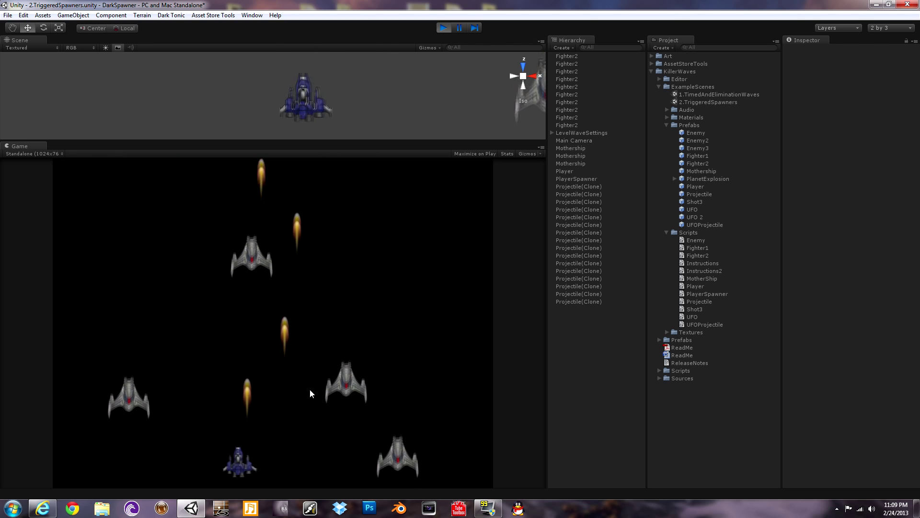
key(Right)
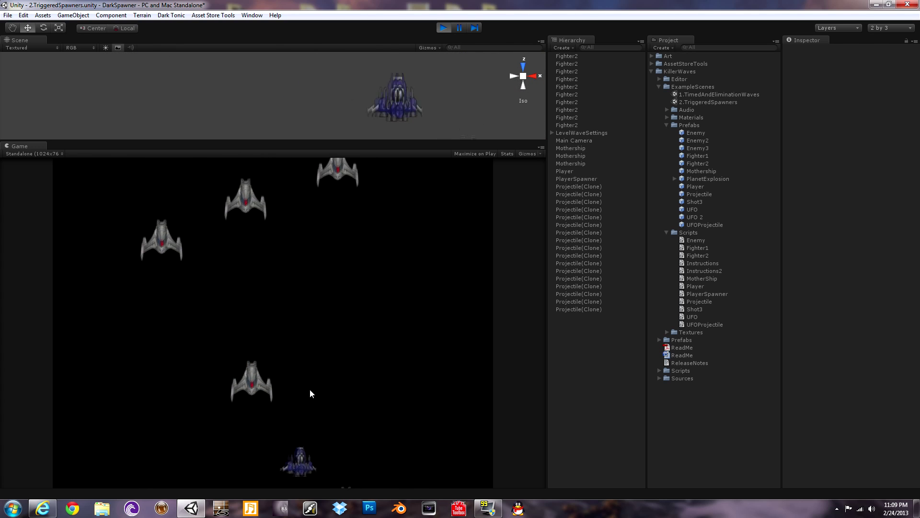
click(310, 389)
click(310, 390)
click(310, 389)
click(310, 389)
click(310, 390)
click(311, 390)
key(Left)
key(Left)
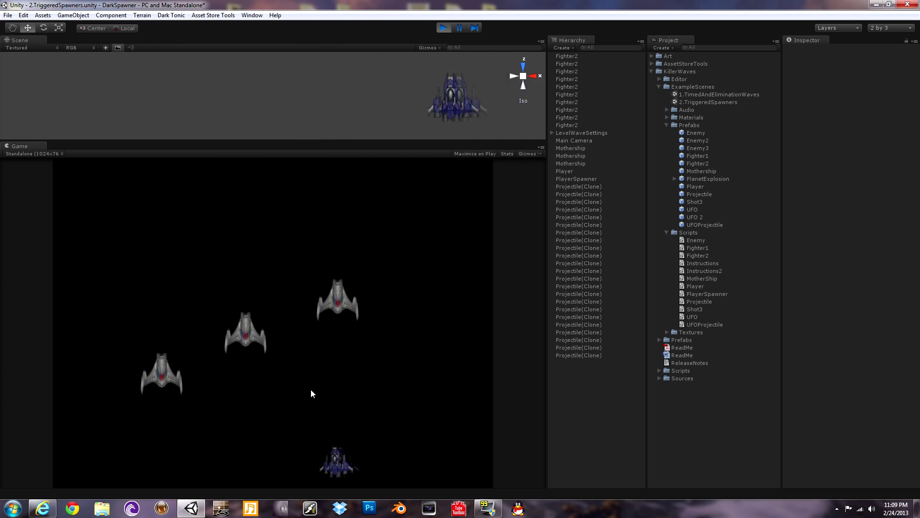
key(Left)
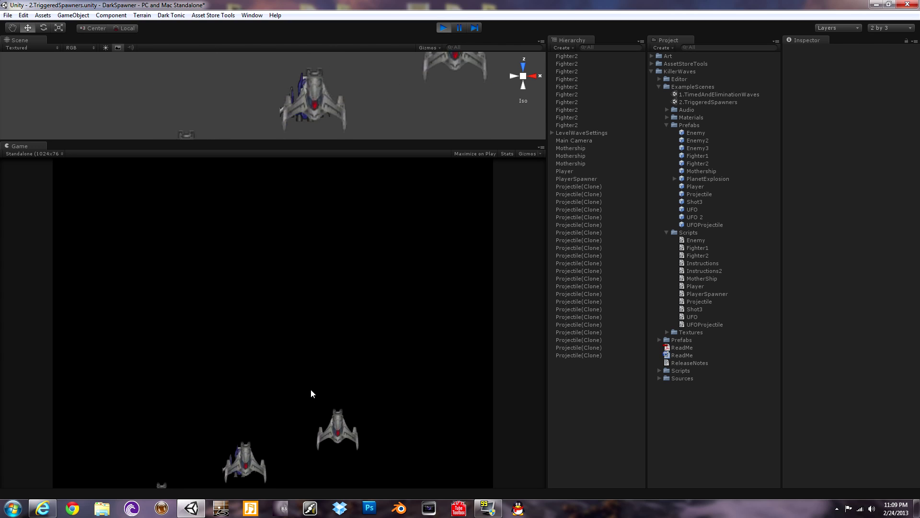
key(Right)
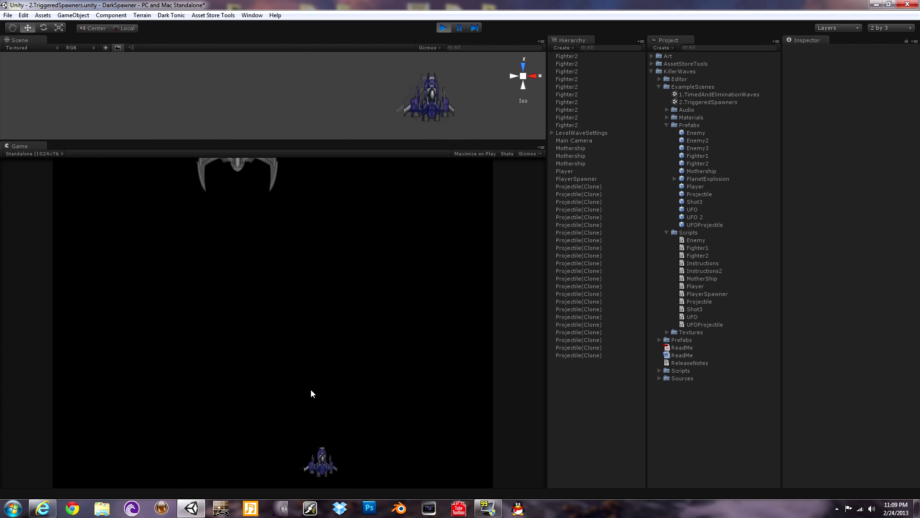
key(Left)
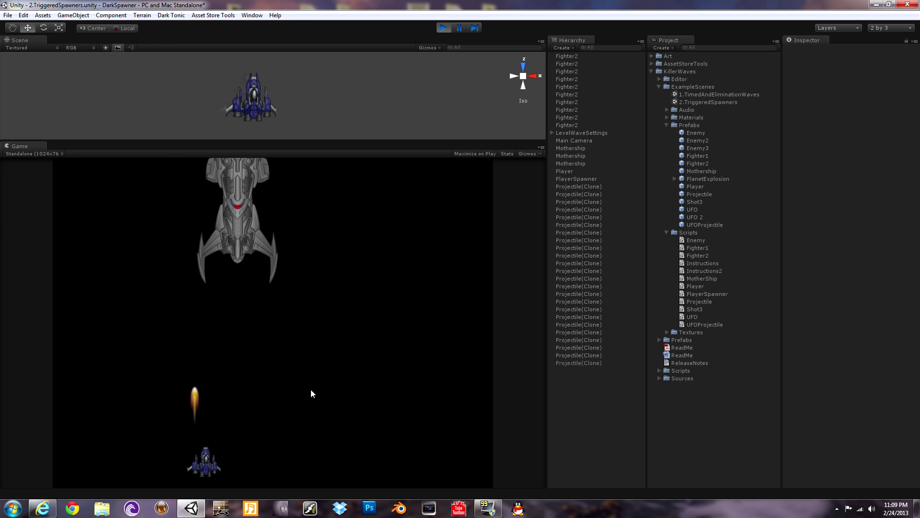
key(Right)
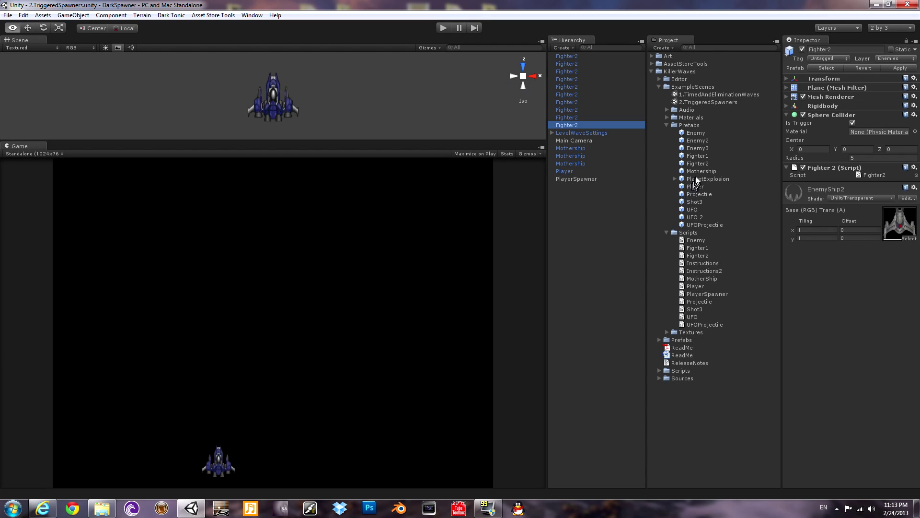
Step: Add the Killer Waves Triggered Despawner component to the Projectile prefab
click(699, 194)
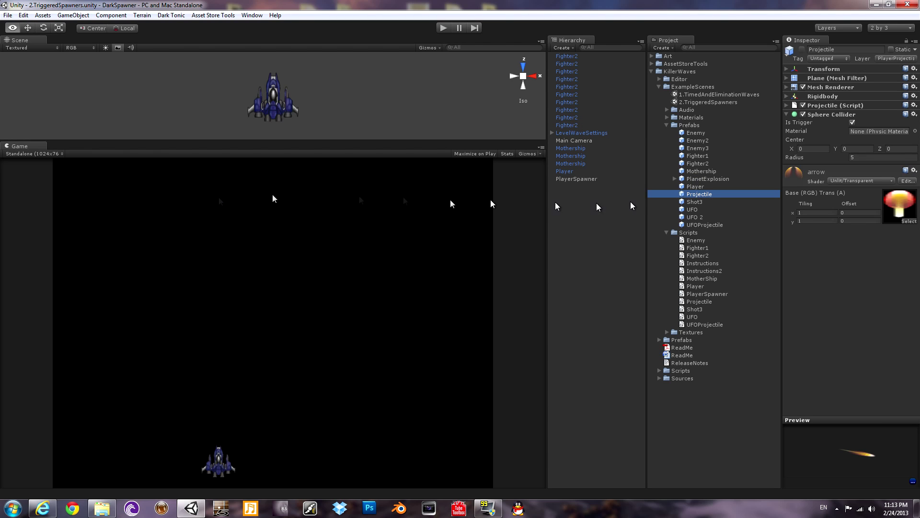
click(73, 15)
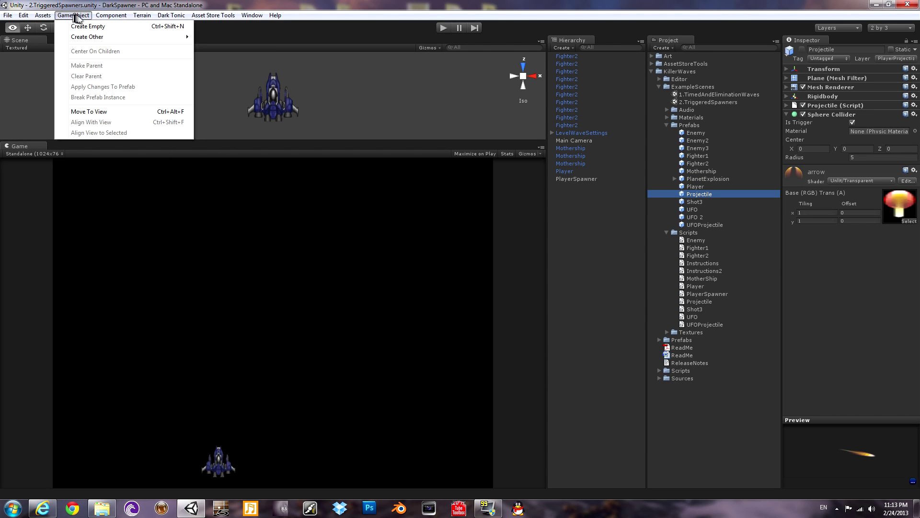
mouse_move(144, 111)
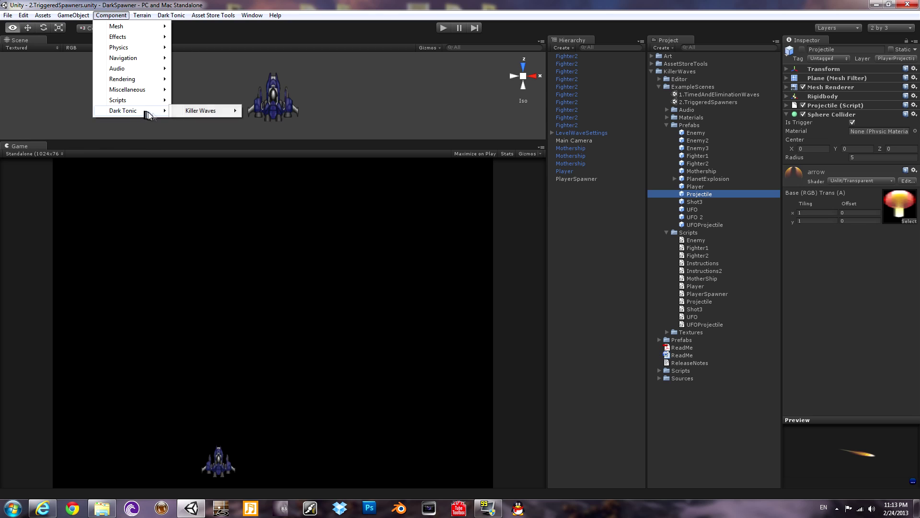
mouse_move(221, 114)
mouse_move(283, 113)
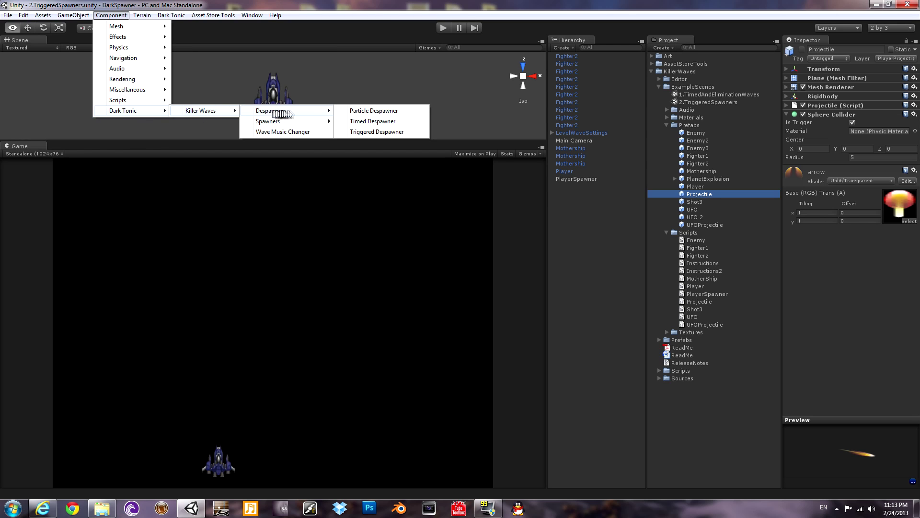
click(364, 132)
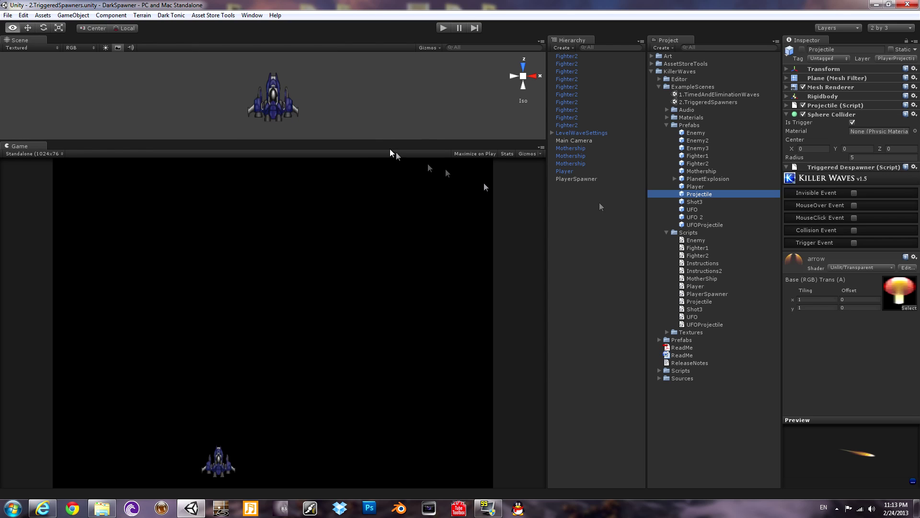
Step: Enable the Invisible Event and Trigger Event on the Projectile's despawner, with a trigger layer filter matching Enemies
click(854, 193)
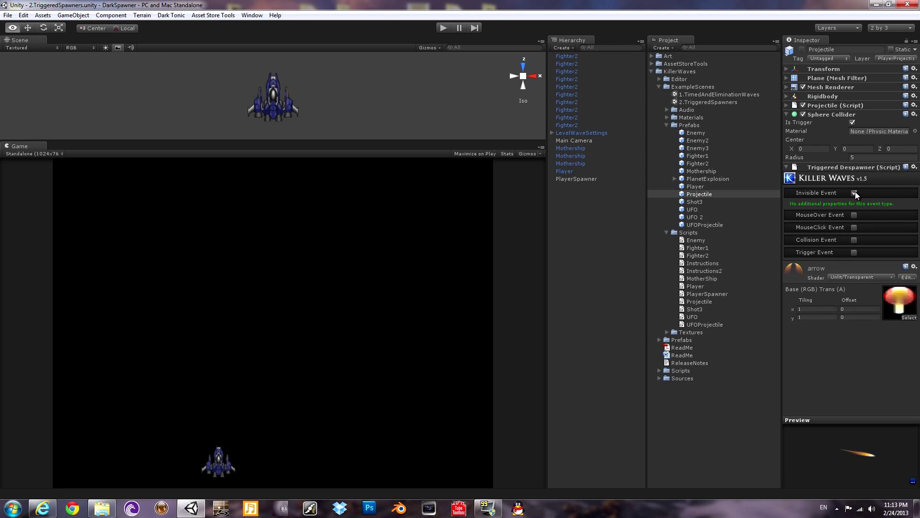
click(854, 252)
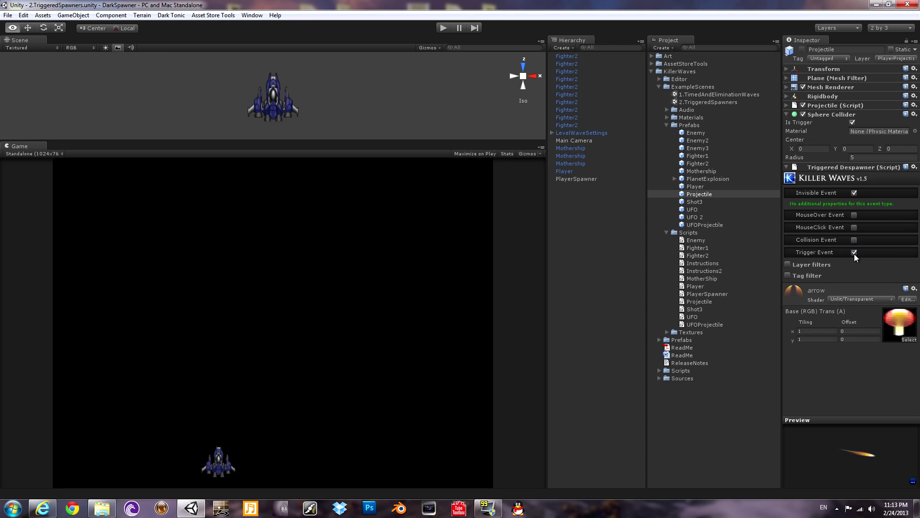
click(788, 264)
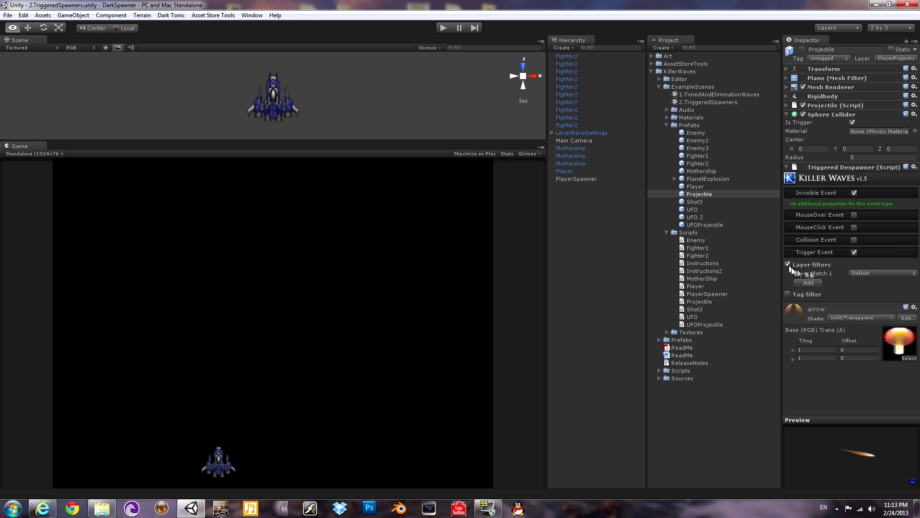
click(855, 273)
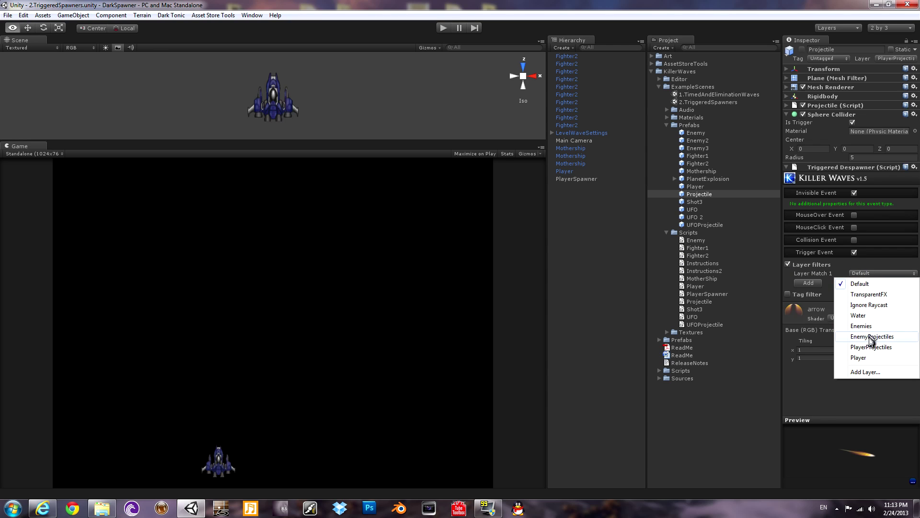
click(864, 325)
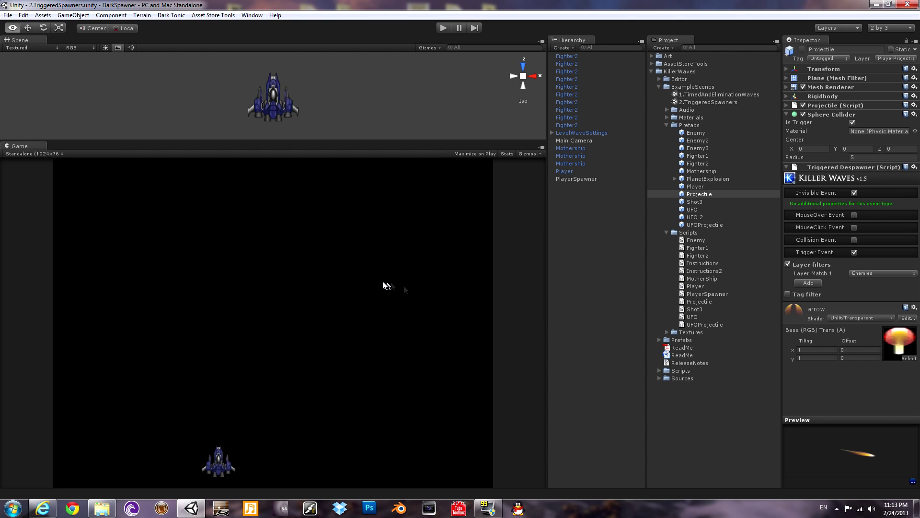
Step: Run the scene and fire at the enemy fighters to test how the projectiles despawn
key(ctrl+p)
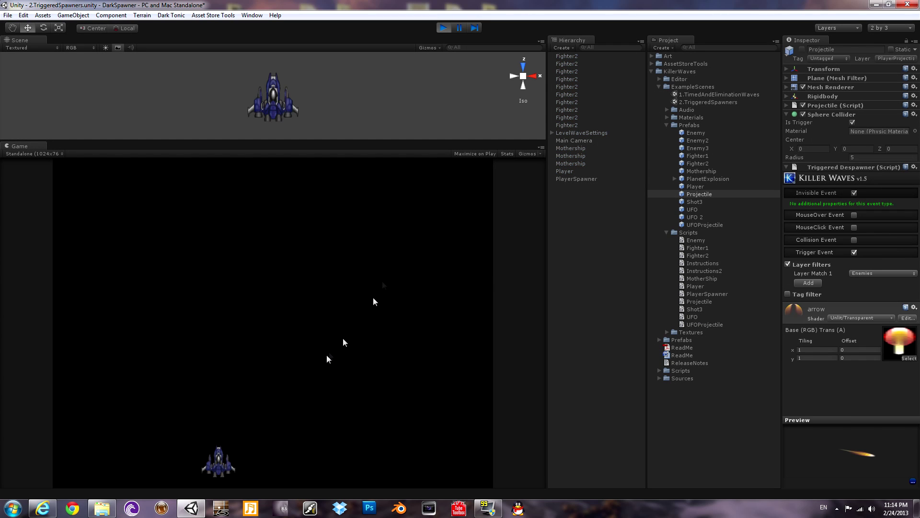
key(Right)
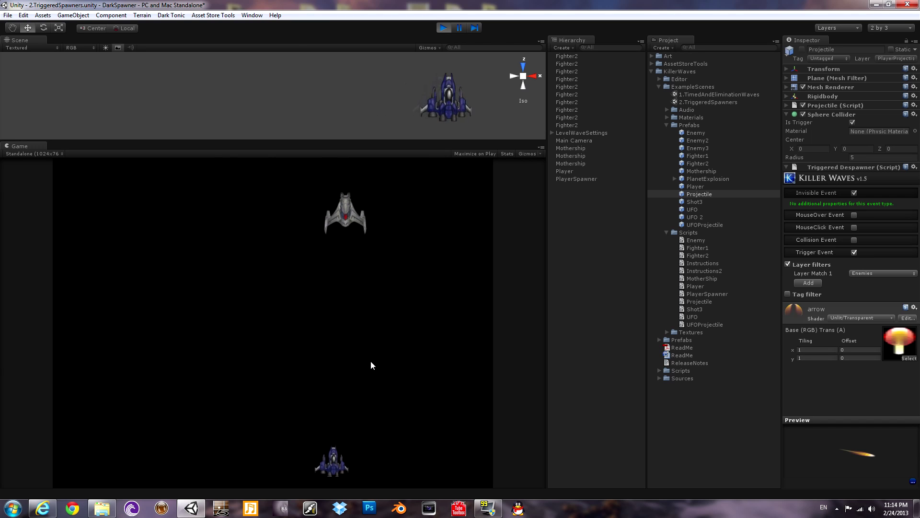
double_click(370, 362)
double_click(370, 361)
key(Right)
double_click(370, 361)
triple_click(370, 362)
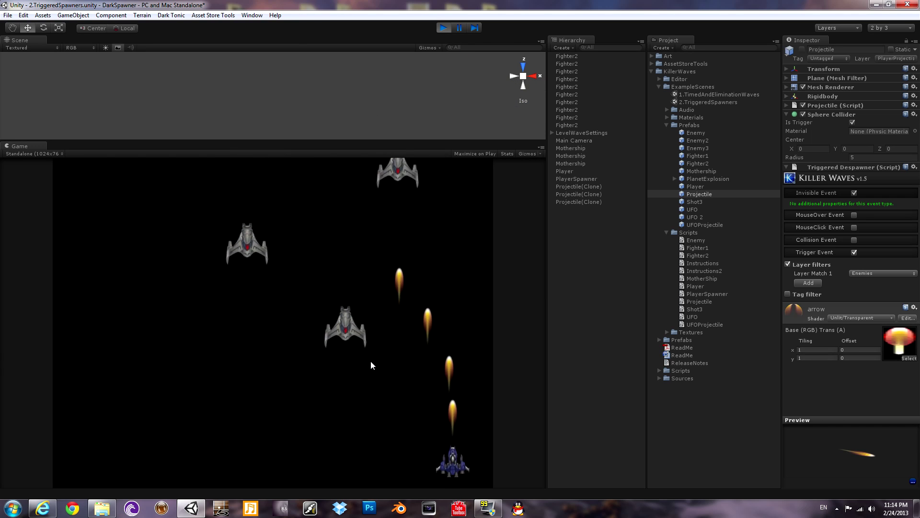
key(Left)
click(371, 362)
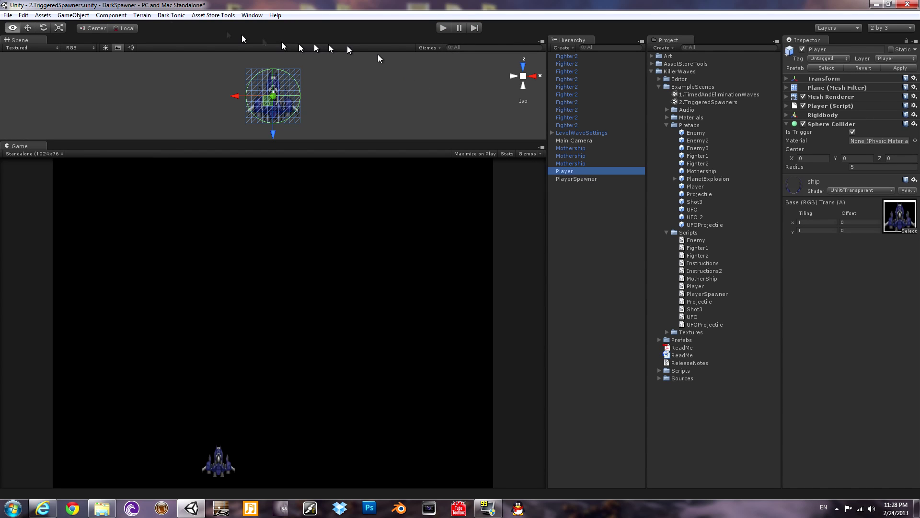
Step: Add the Killer Waves Triggered Despawner component to the Player object in the scene
click(111, 15)
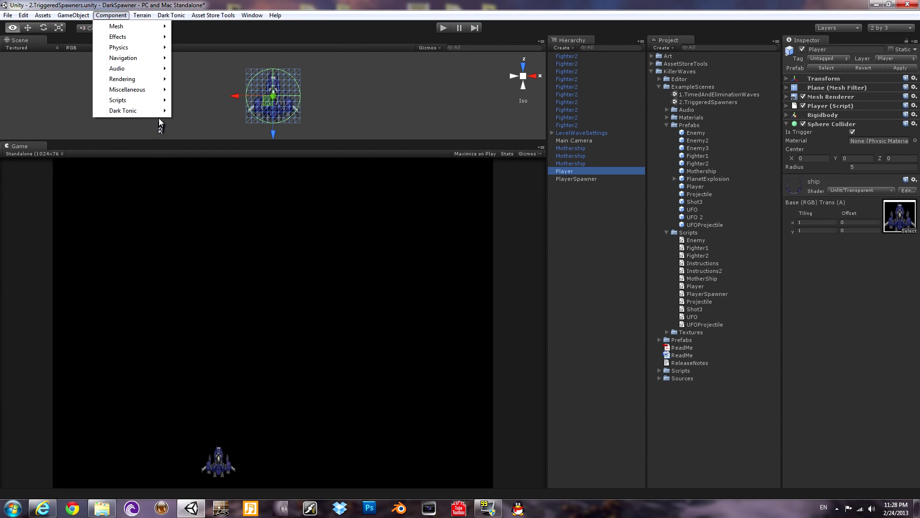
mouse_move(144, 111)
mouse_move(207, 110)
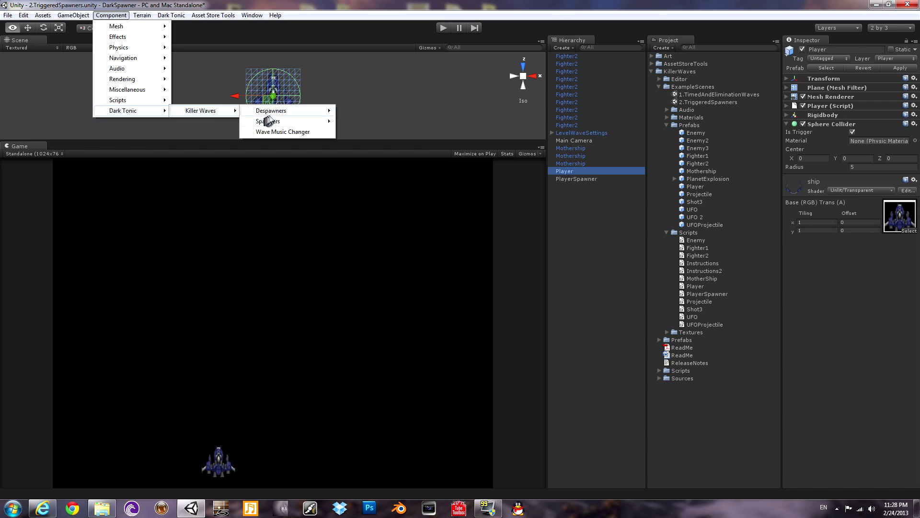
mouse_move(278, 111)
click(367, 132)
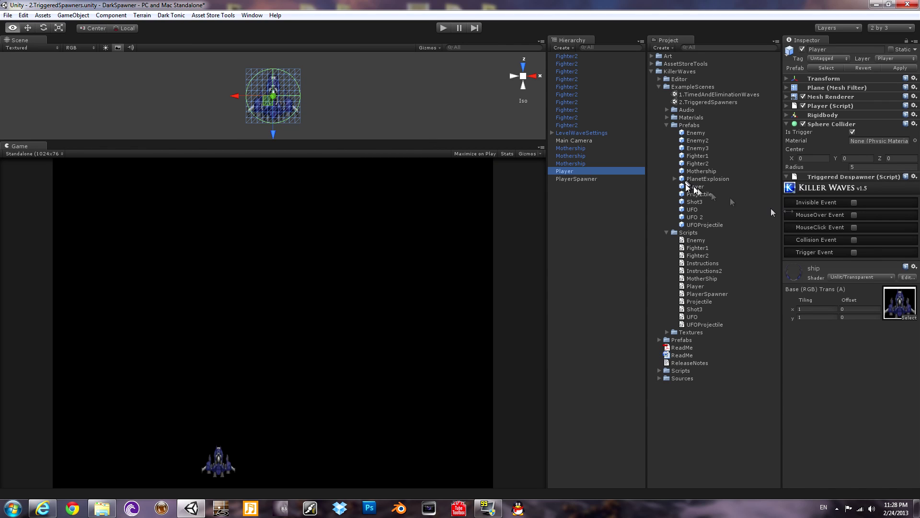
Step: Enable the Trigger Event on the Player's despawner, with two layer filters matching Enemies and EnemyProjectiles
click(854, 252)
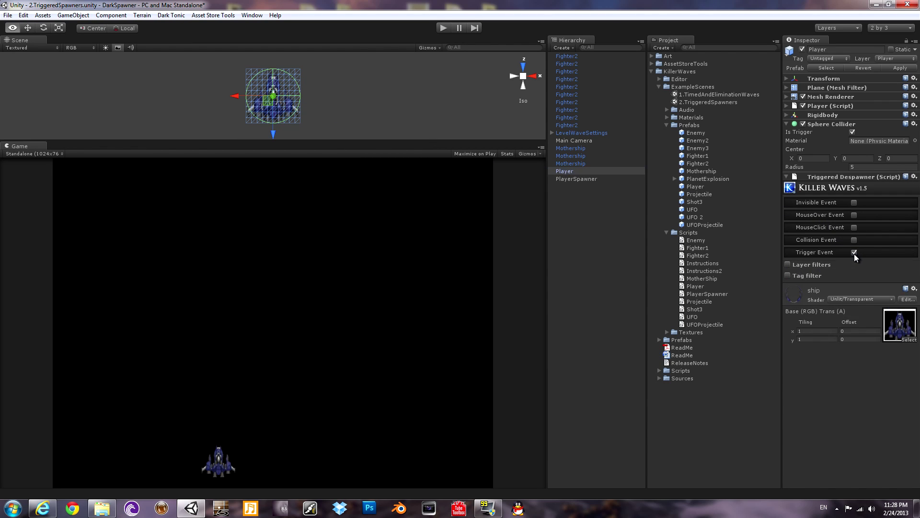
click(804, 264)
click(807, 282)
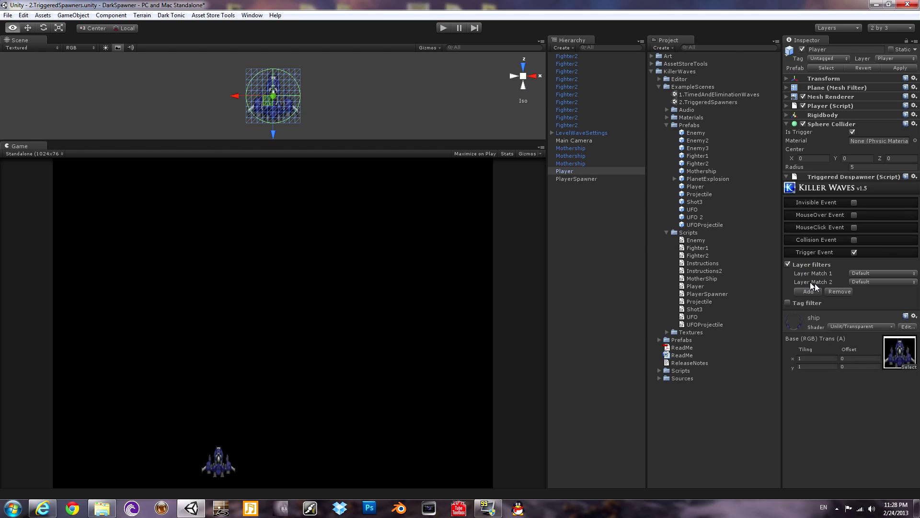
click(869, 281)
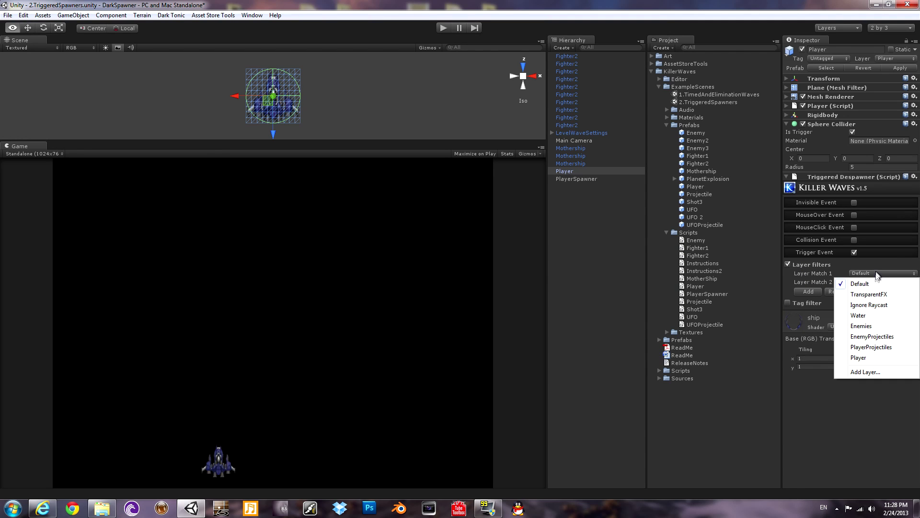
click(869, 325)
click(870, 281)
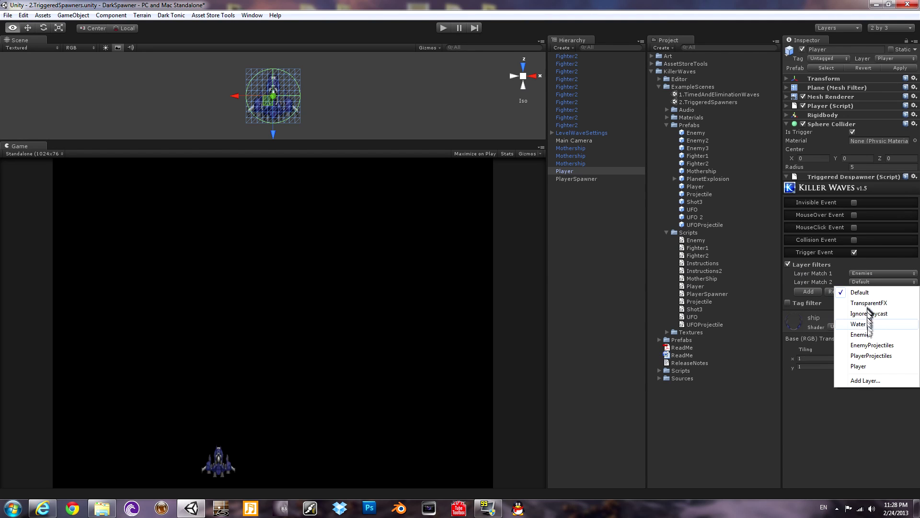
click(868, 345)
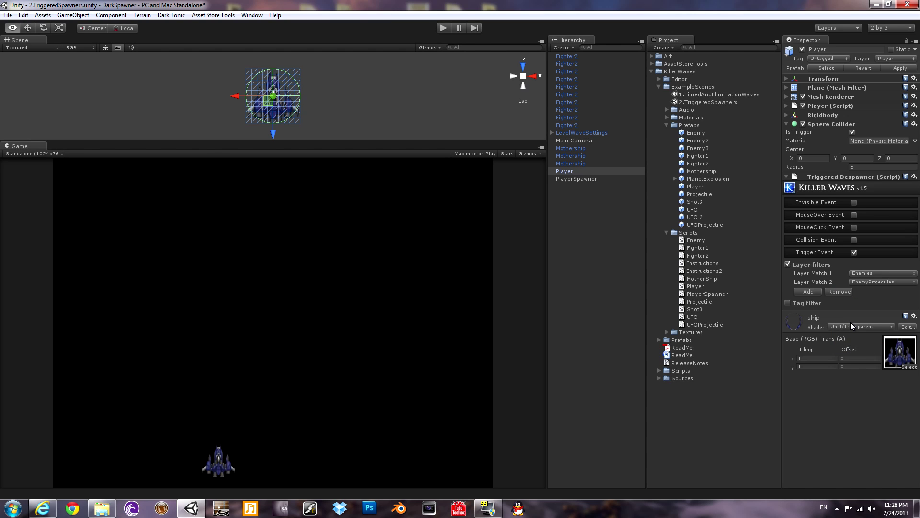
Step: Run the scene and steer the ship while firing at the fighters to test the Player's despawner, ending play mode when done
key(ctrl+p)
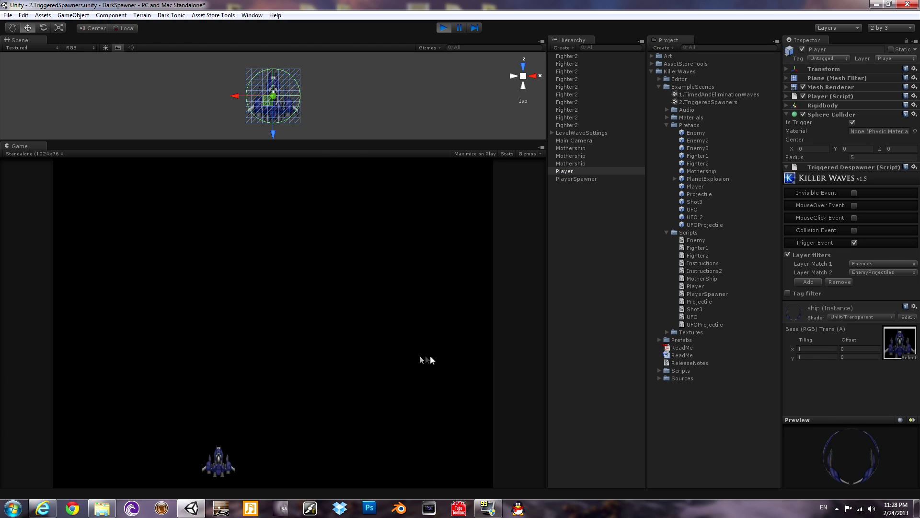
key(Right)
key(Left)
click(405, 356)
key(Right)
click(405, 356)
click(405, 355)
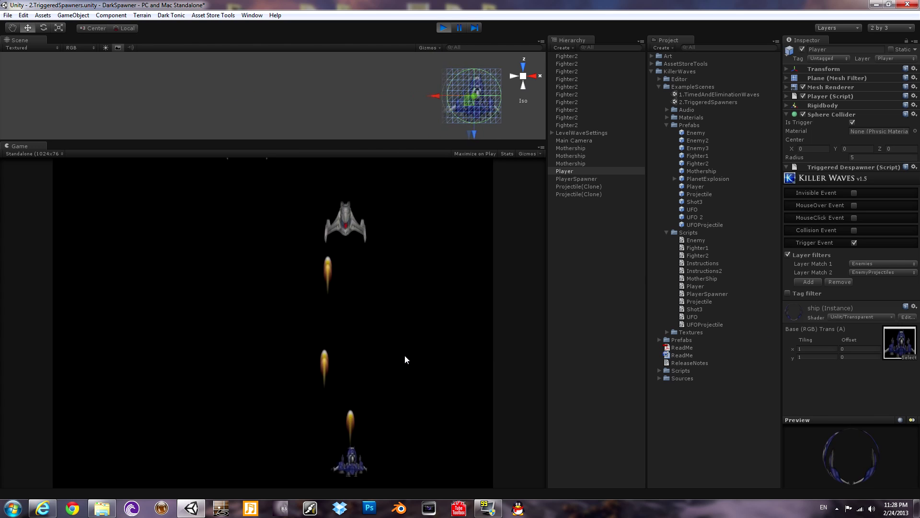
key(Right)
click(405, 355)
key(Left)
click(405, 356)
click(405, 356)
click(405, 356)
key(Right)
key(Left)
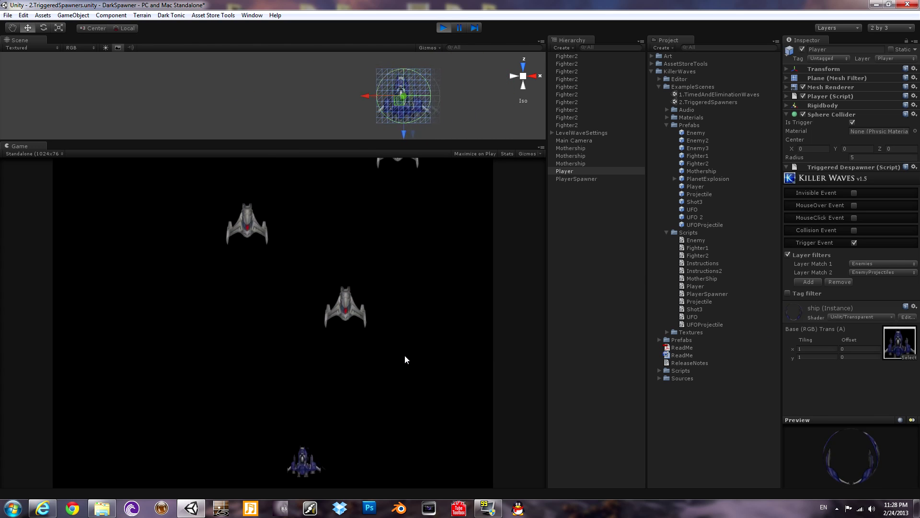
key(Right)
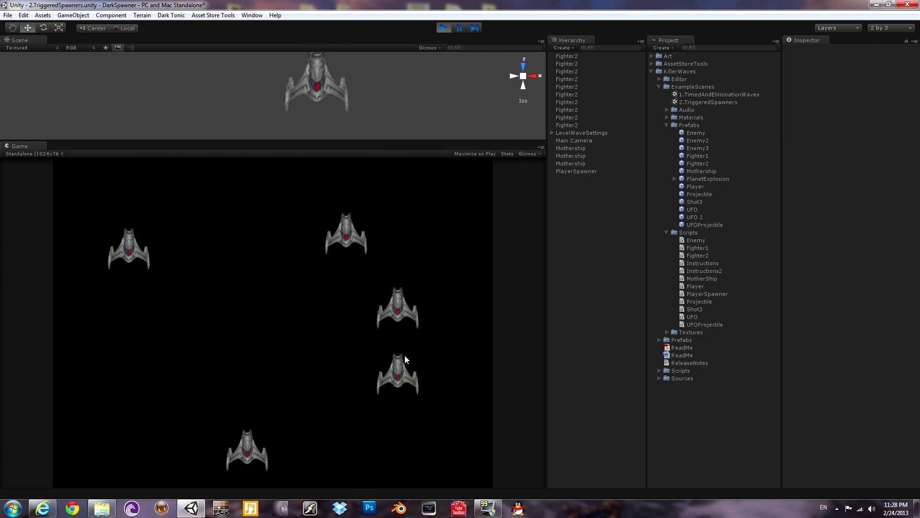
key(ctrl+p)
Step: Add the Killer Waves Triggered Spawner component to the Player object in the scene
click(565, 171)
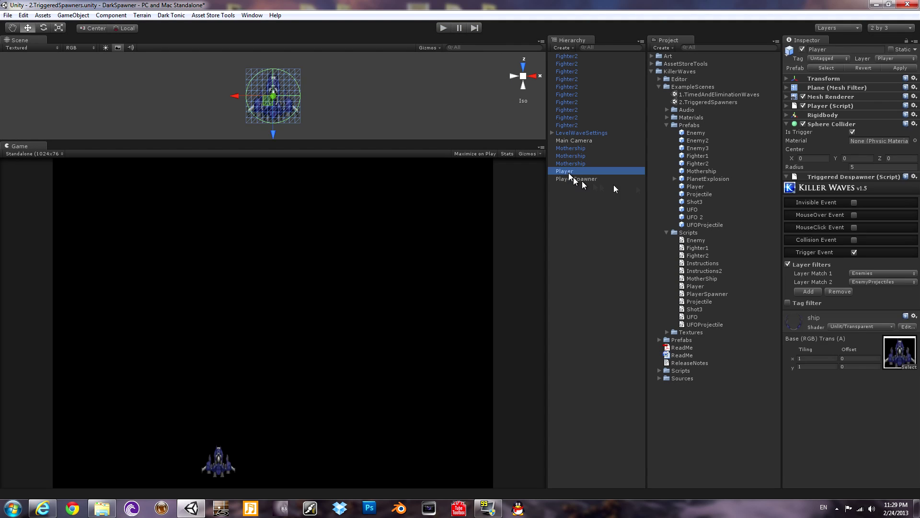
click(786, 176)
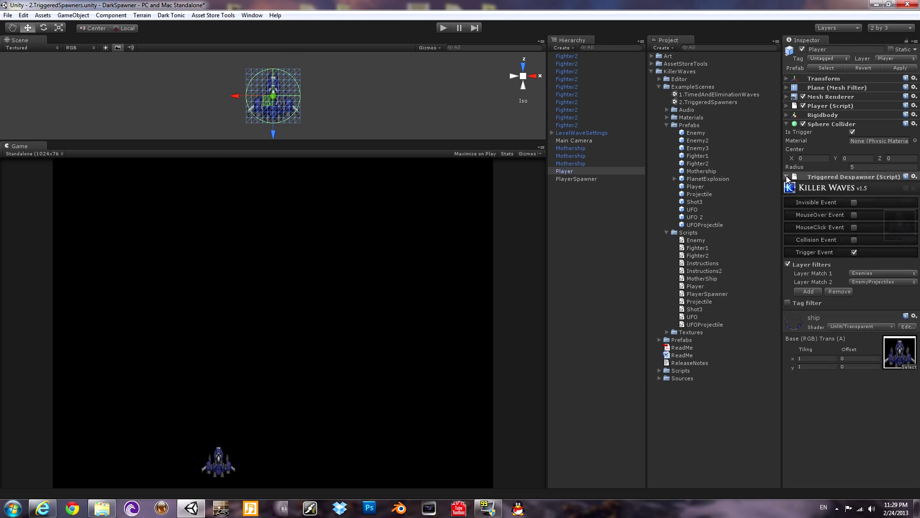
click(111, 15)
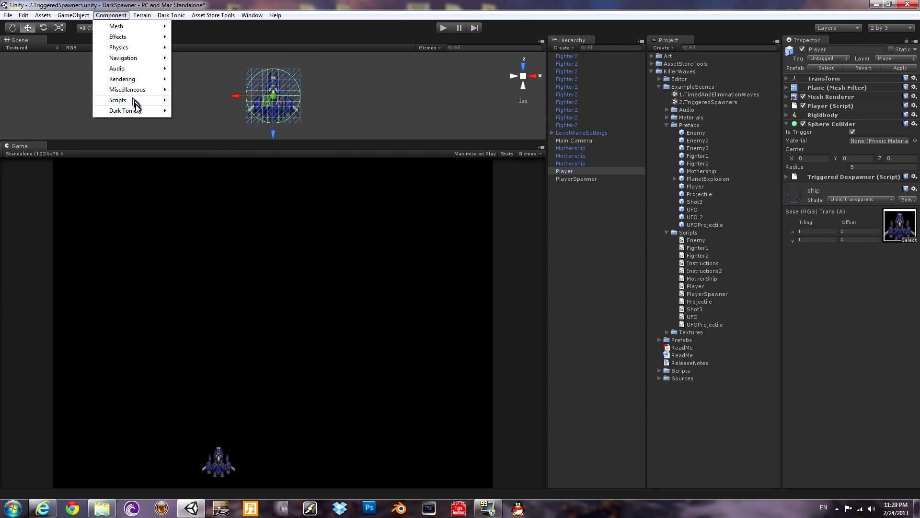
mouse_move(139, 110)
mouse_move(216, 111)
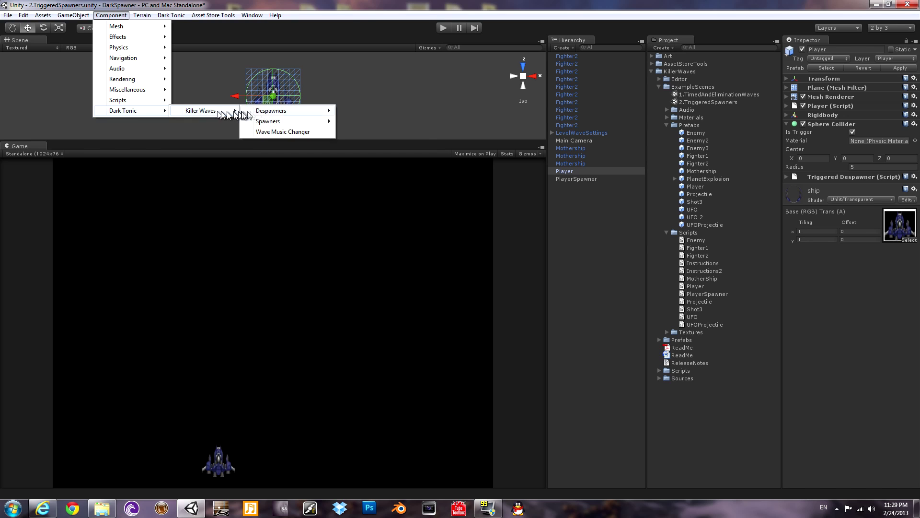
mouse_move(285, 116)
click(379, 121)
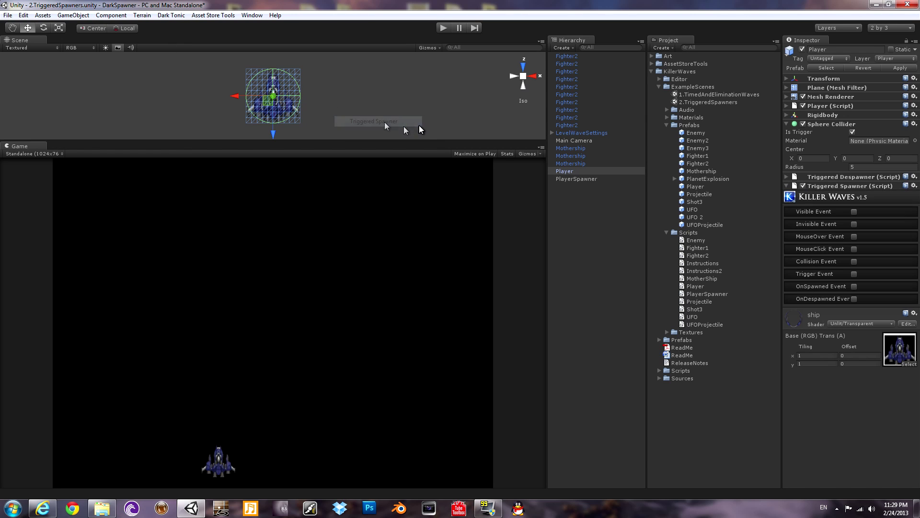
Step: Enable the Trigger Event on the Player's spawner to spawn PlanetExplosion, with two layer filters matching Enemies and EnemyProjectiles
click(855, 273)
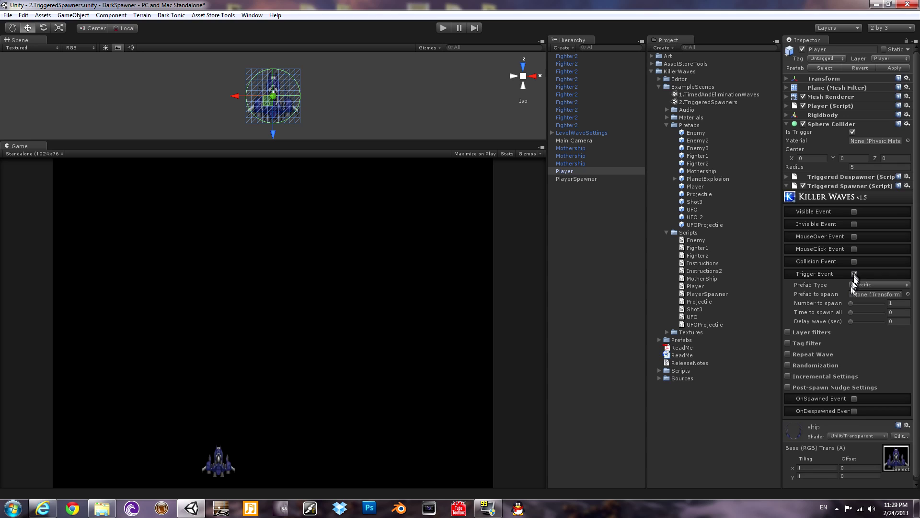
click(788, 332)
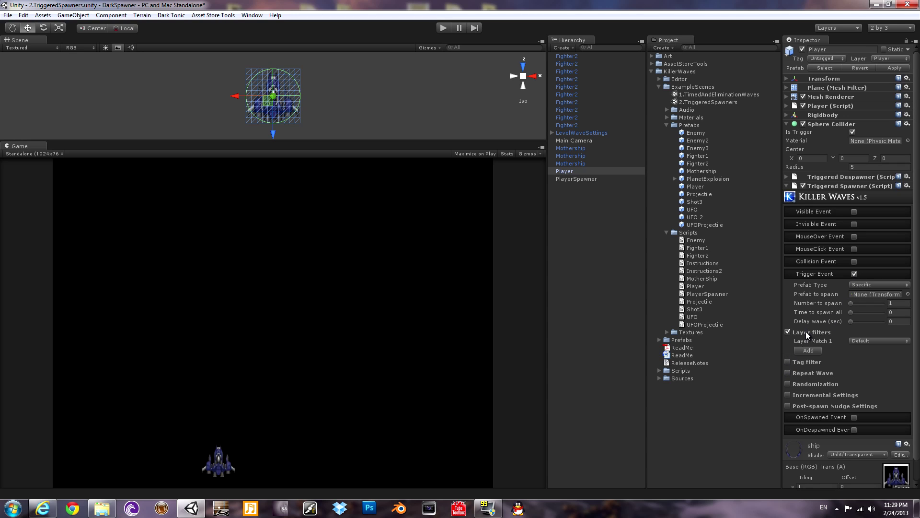
click(814, 352)
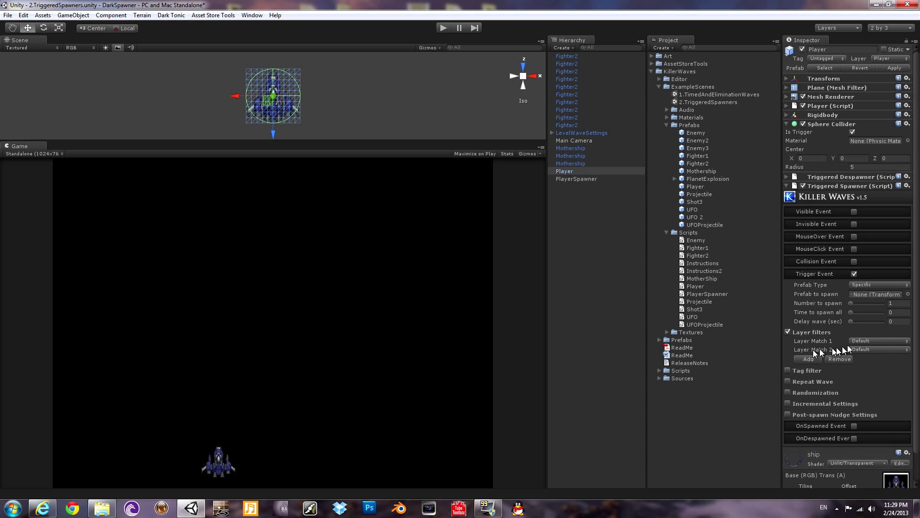
click(863, 349)
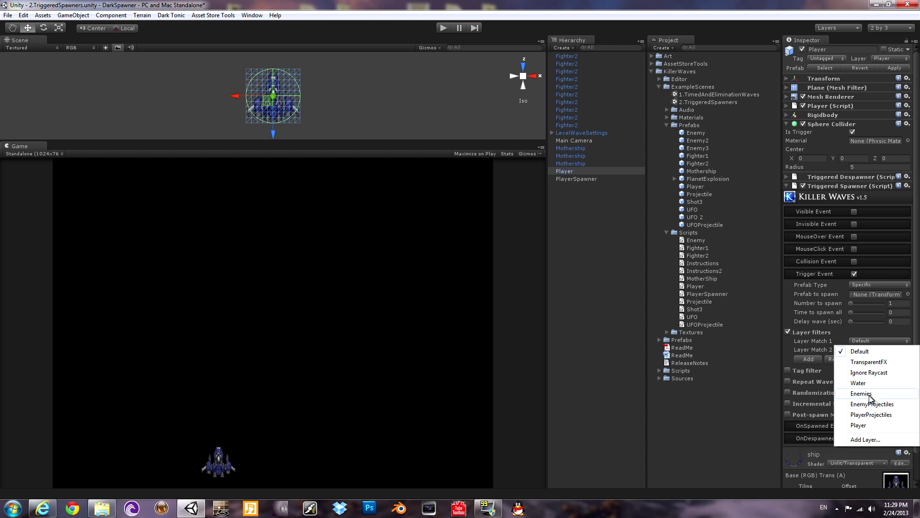
click(867, 393)
click(875, 349)
click(873, 412)
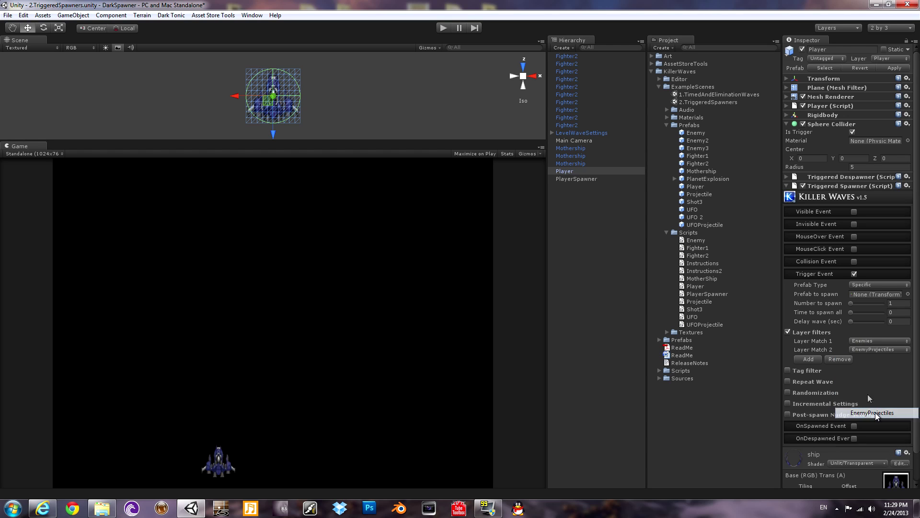
drag(704, 175, 873, 296)
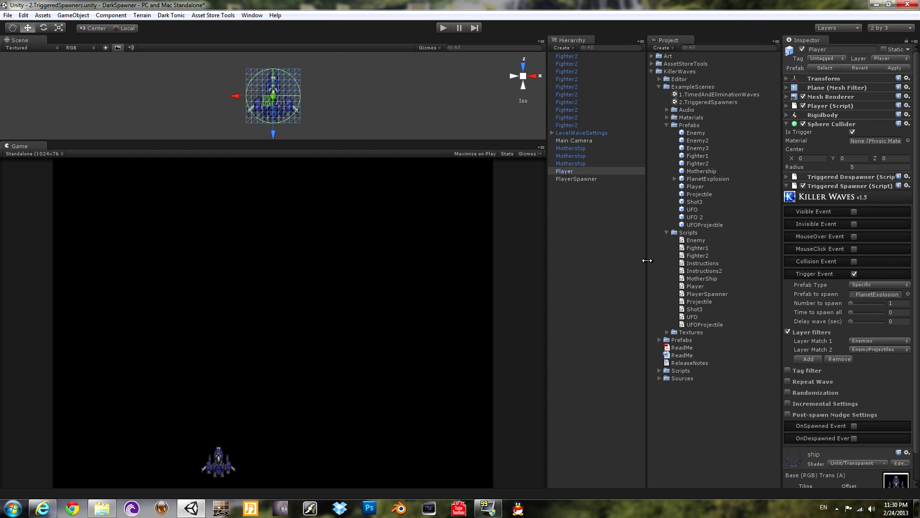
Step: Run the scene and fly the ship among the enemy fighters while firing to test the Player's explosion spawner
key(ctrl+p)
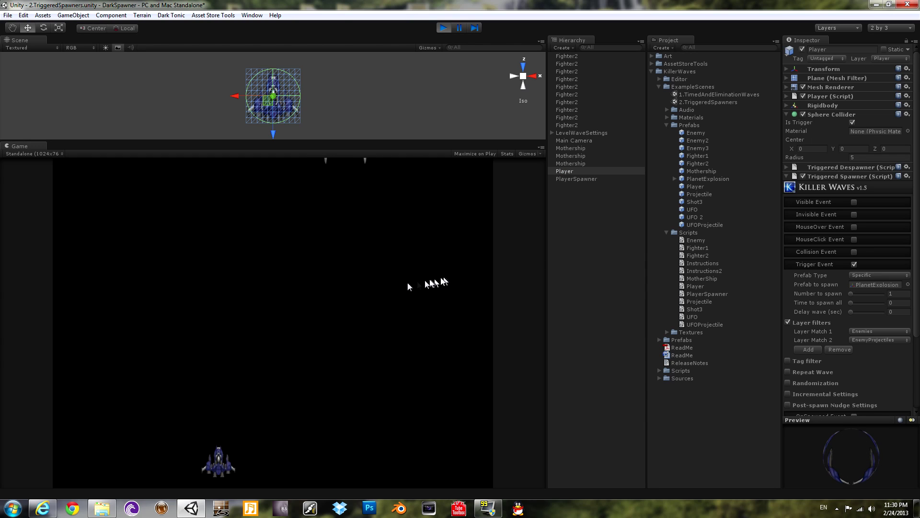
key(Right)
key(Left)
triple_click(386, 286)
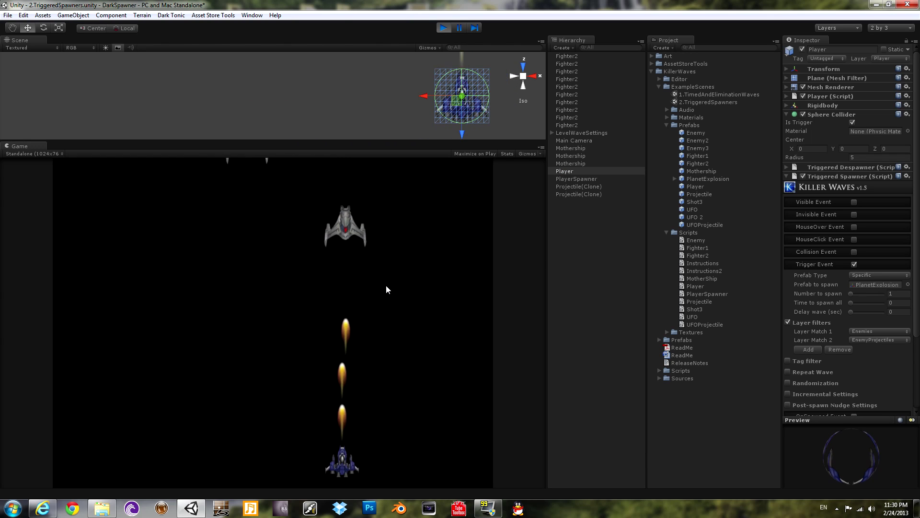
key(Left)
key(Right)
click(386, 287)
key(Left)
double_click(385, 286)
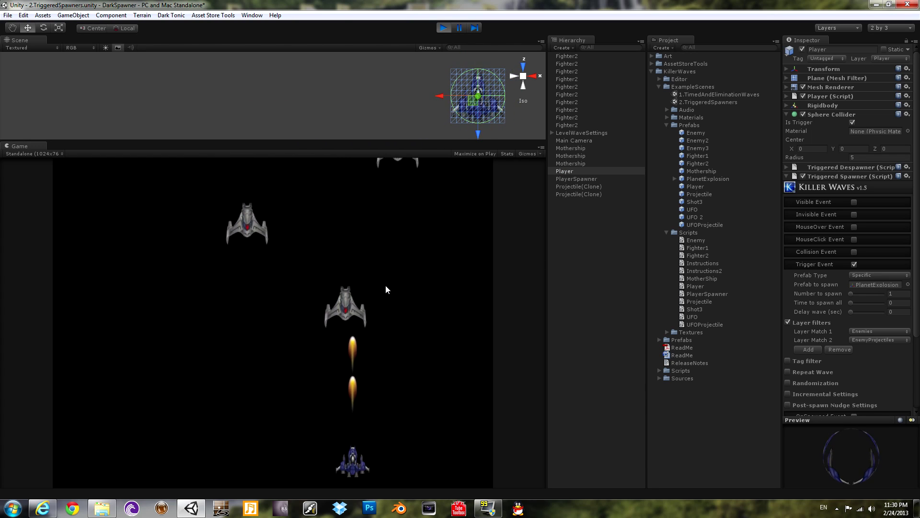
key(Left)
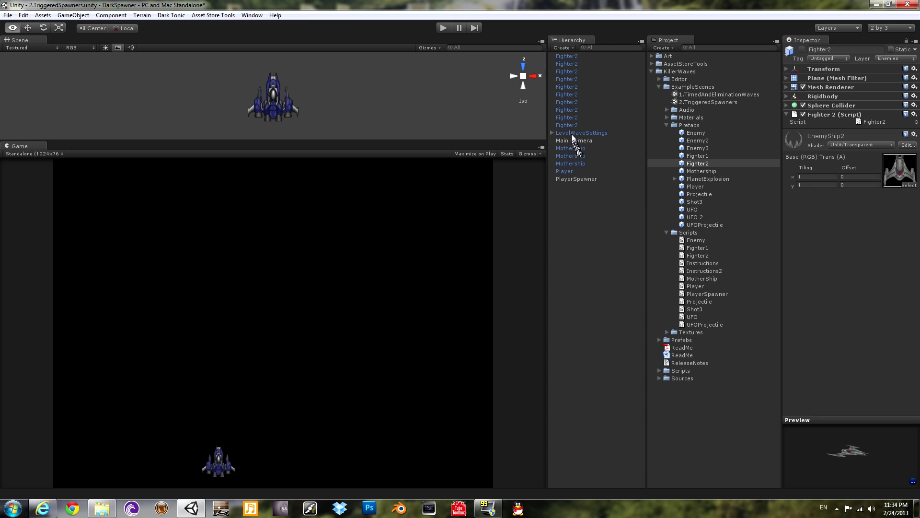
Step: Select the source prefab of the Fighter2 enemies and add the Killer Waves Triggered Spawner component to it
click(570, 125)
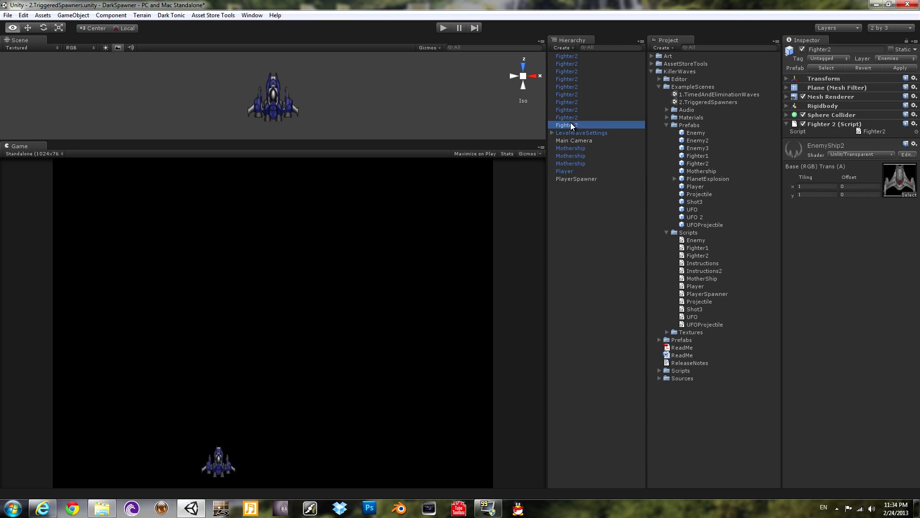
click(825, 68)
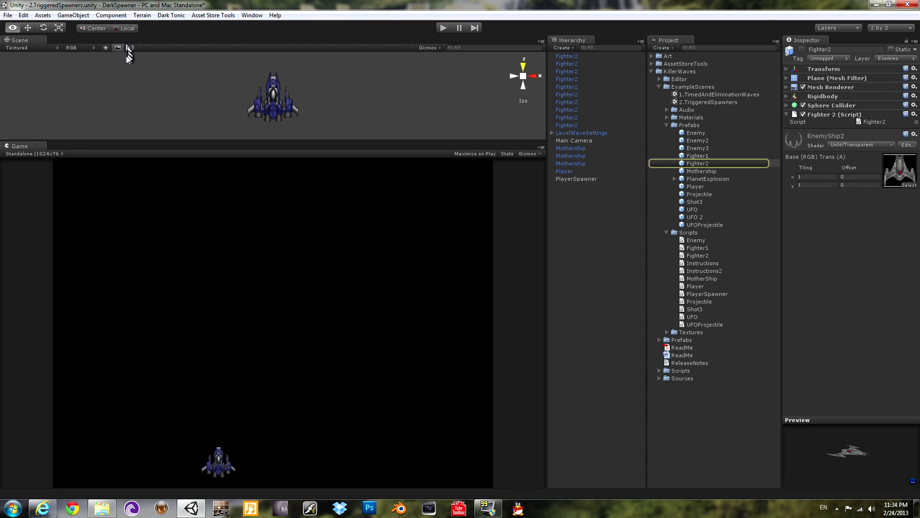
click(118, 16)
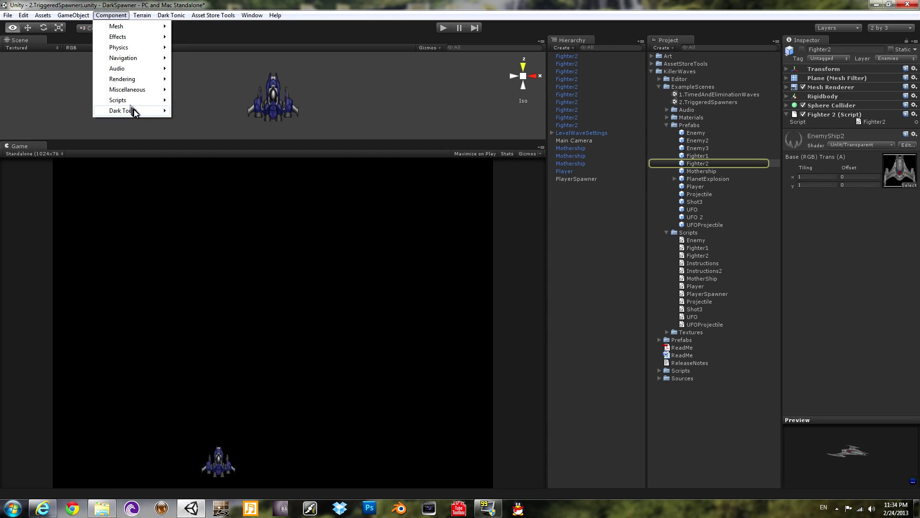
mouse_move(144, 111)
mouse_move(201, 110)
mouse_move(288, 121)
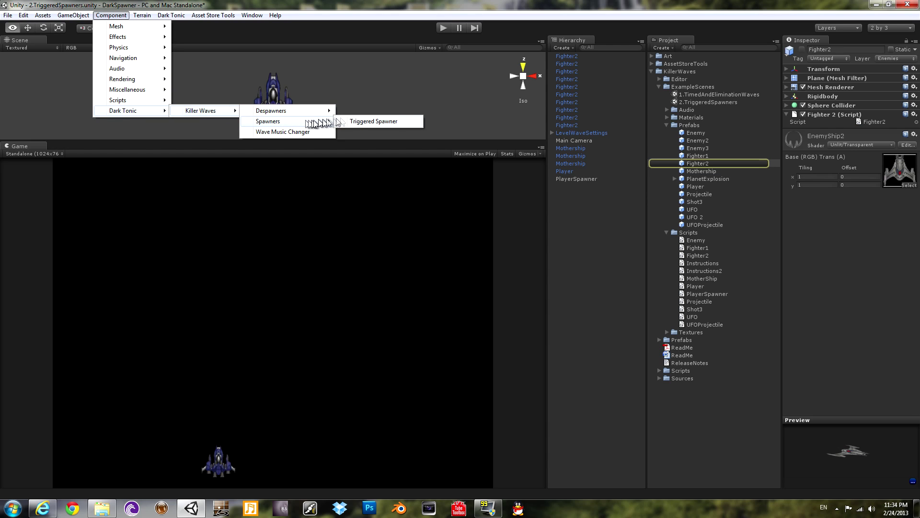
click(372, 121)
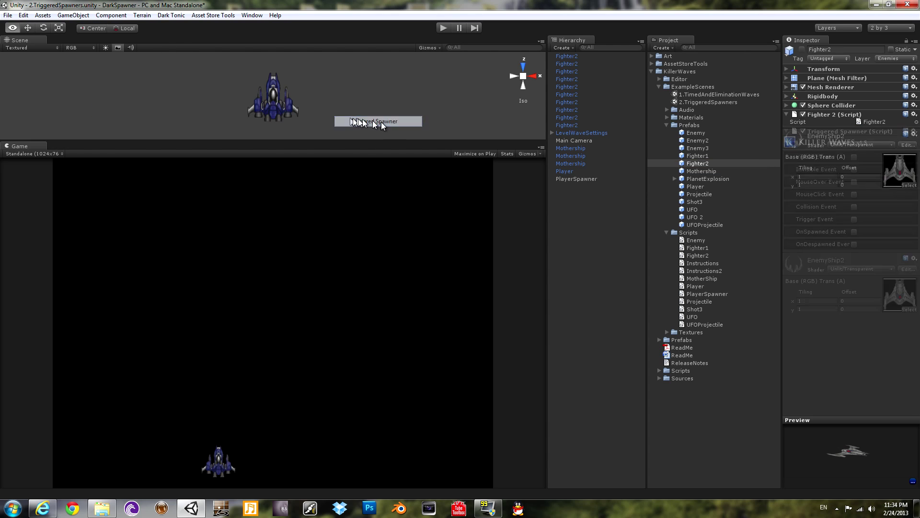
Step: Enable Fighter2's Visible Event to spawn 2 Shot3 prefabs over 1 second, with Repeat Wave set to a pause of 1 and 2 repetitions
click(855, 157)
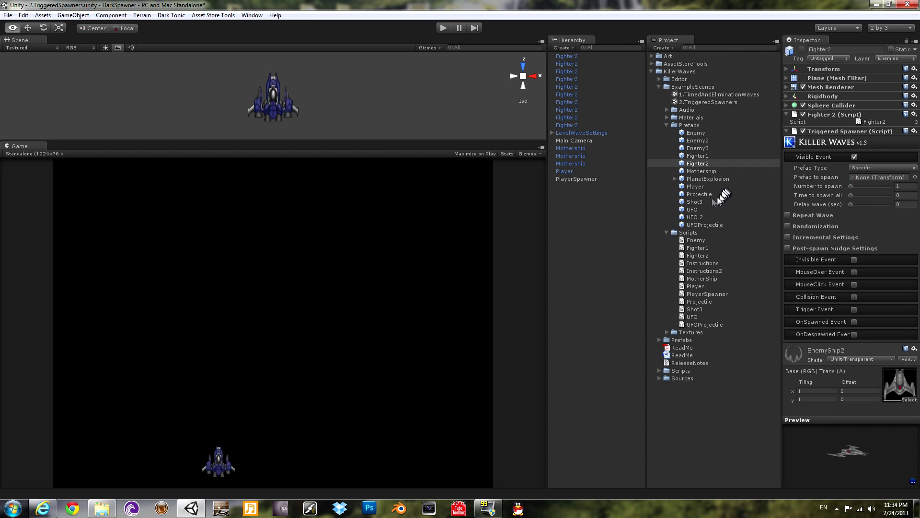
drag(697, 200, 865, 182)
text(2)
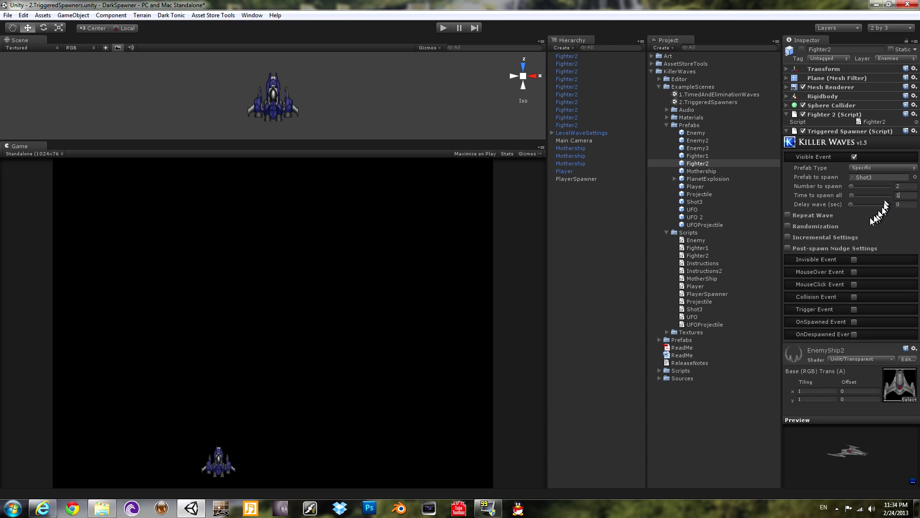
click(788, 216)
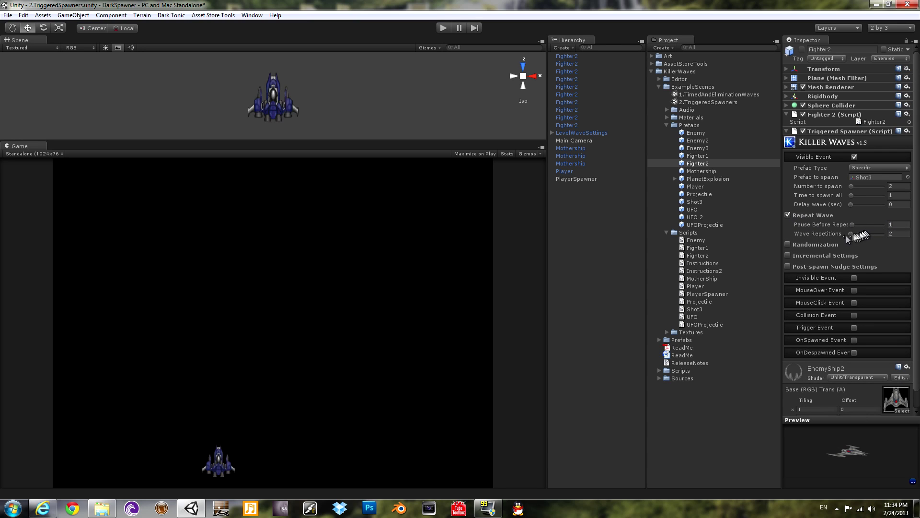
Step: Enable Fighter2's Trigger Event to spawn 5 Fighter1 prefabs, with a layer filter matching PlayerProjectiles
click(854, 327)
scroll(857, 304, down, 3)
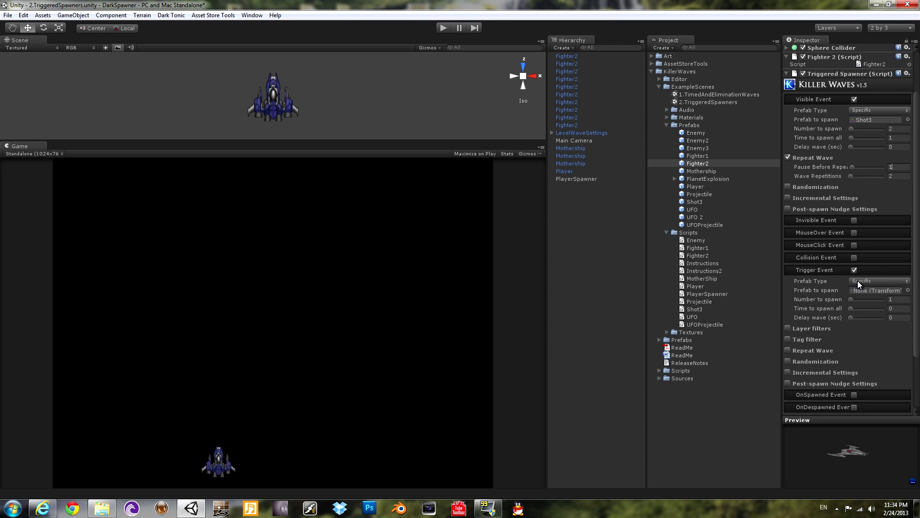
click(810, 328)
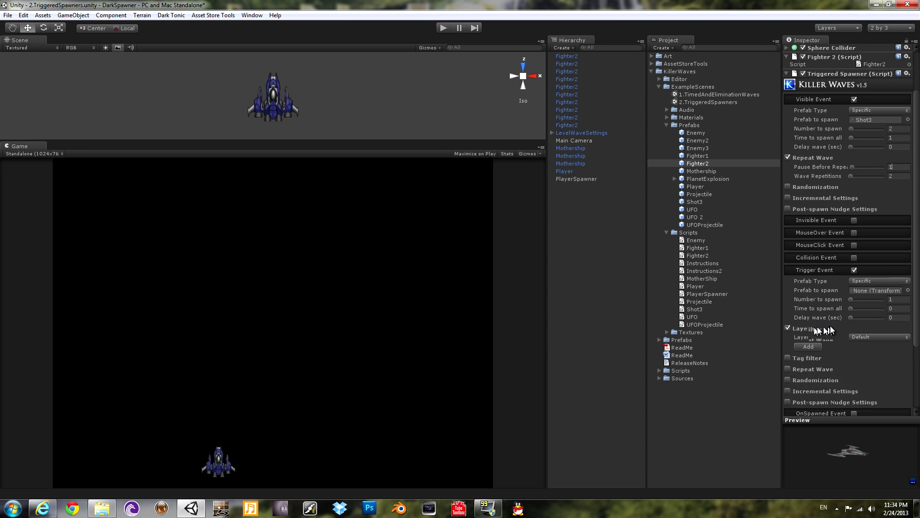
scroll(811, 322, down, 2)
click(861, 308)
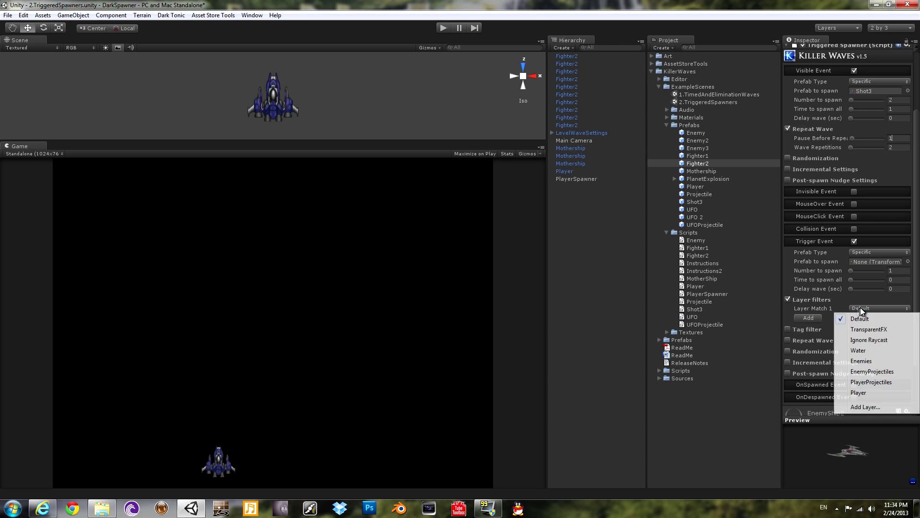
click(871, 382)
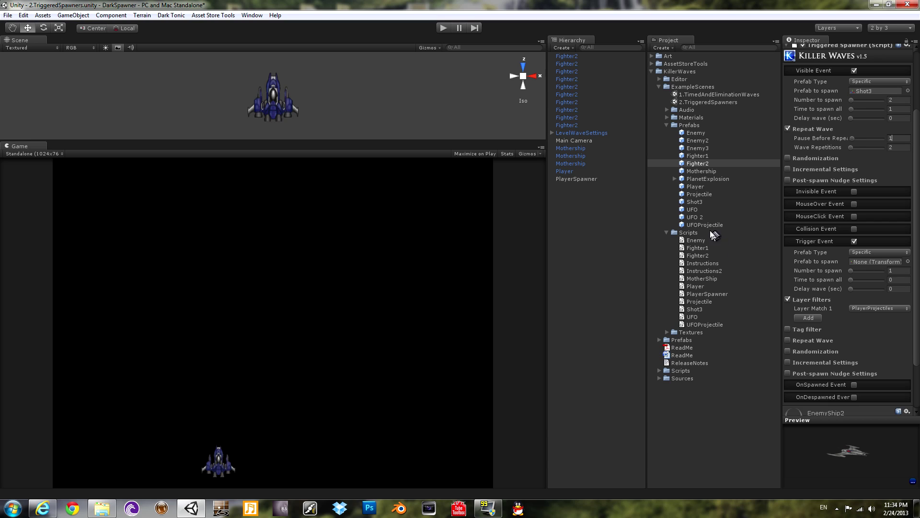
drag(697, 160, 860, 264)
text(5)
Step: Add the Killer Waves Triggered Despawner component to the Fighter2 prefab, with its Triggered Spawner settings collapsed
scroll(916, 152, up, 3)
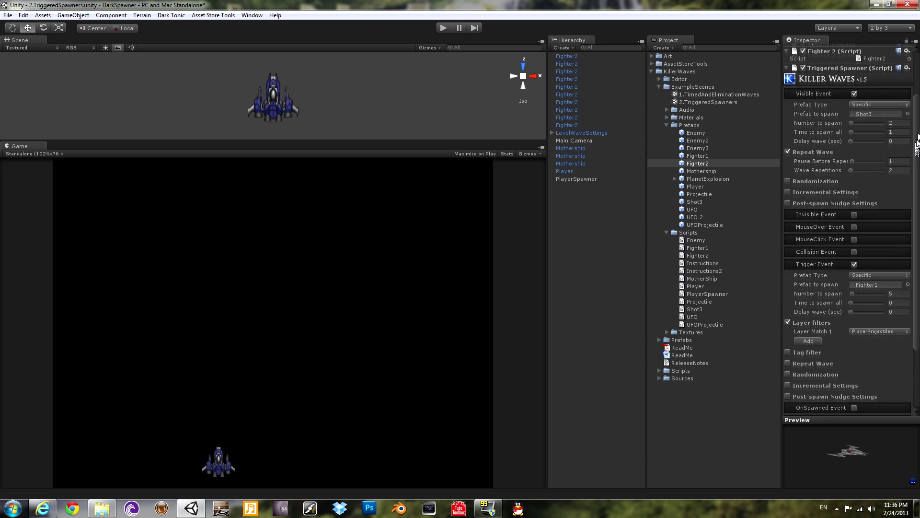
click(786, 108)
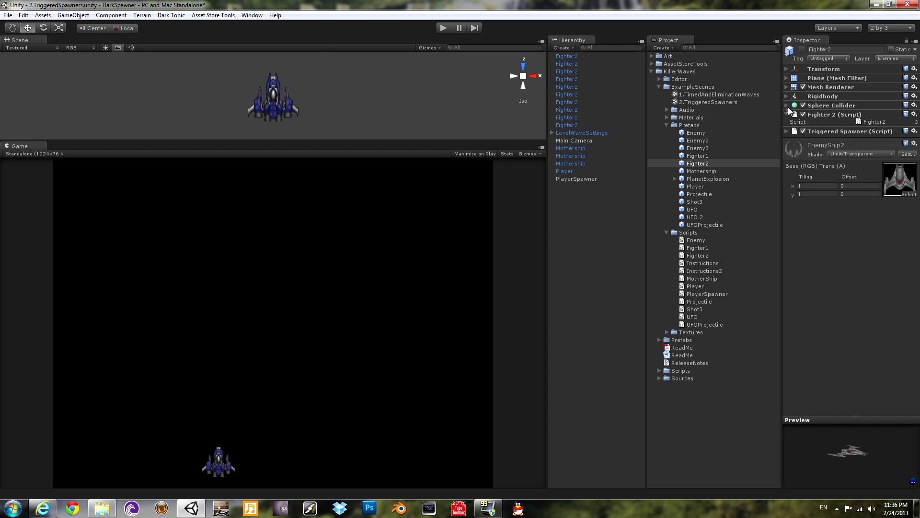
click(107, 16)
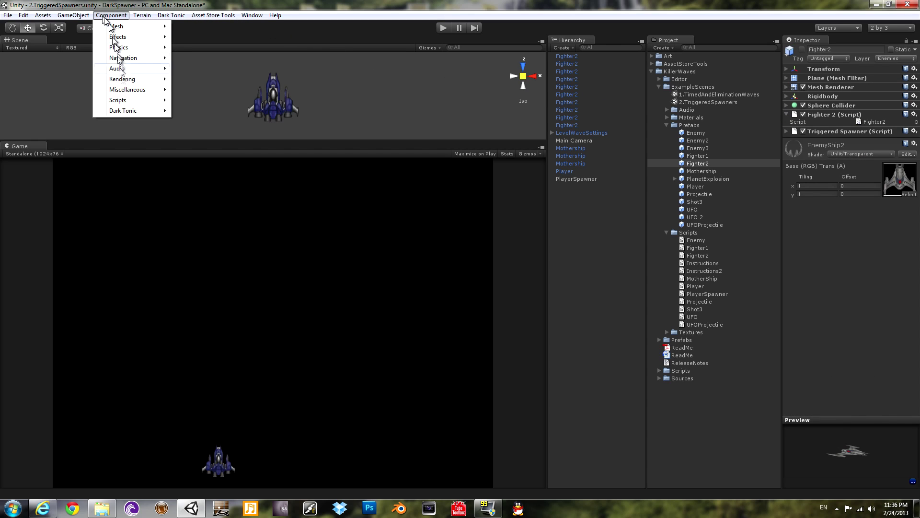
mouse_move(129, 109)
mouse_move(213, 112)
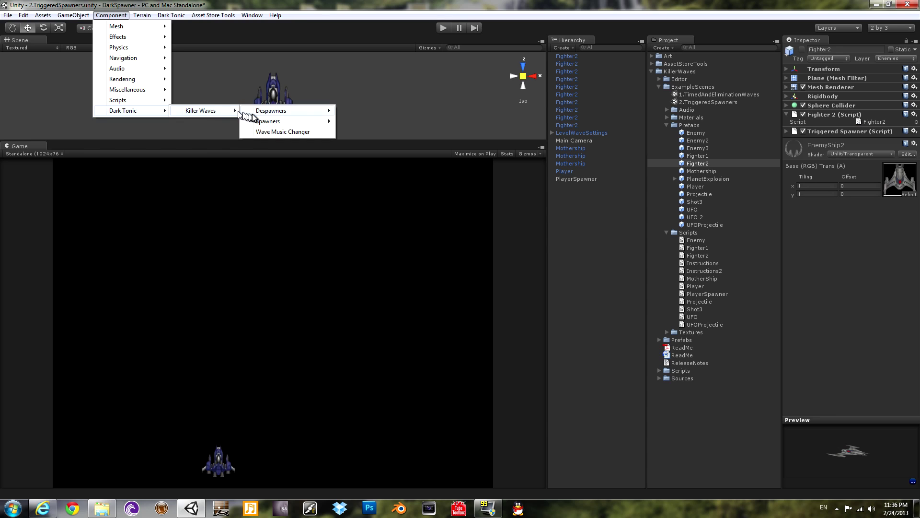
mouse_move(254, 115)
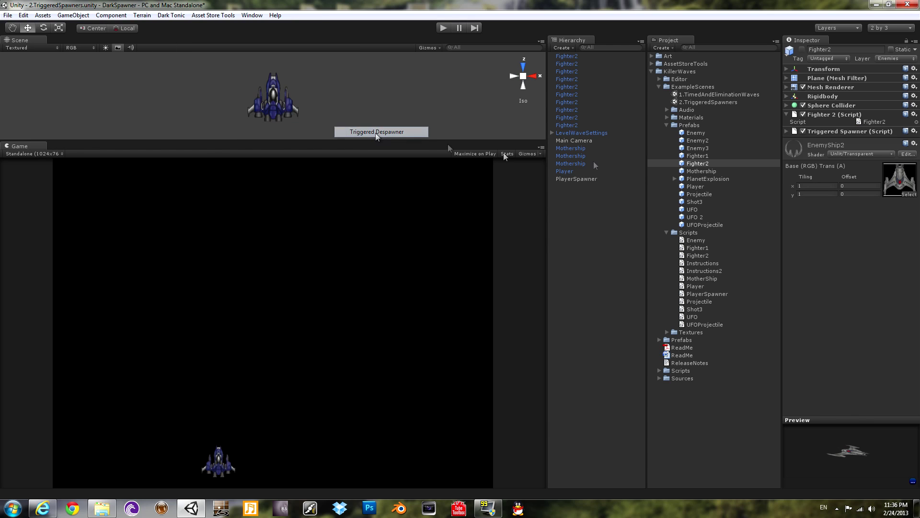
drag(593, 162, 697, 164)
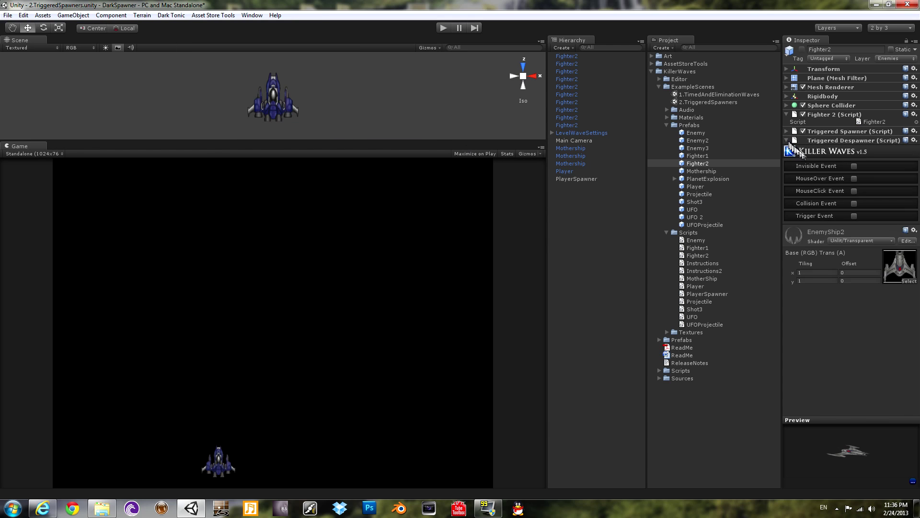
Step: Enable the Invisible Event and Trigger Event on Fighter2's Triggered Despawner, with a trigger layer filter matching PlayerProjectiles
click(854, 166)
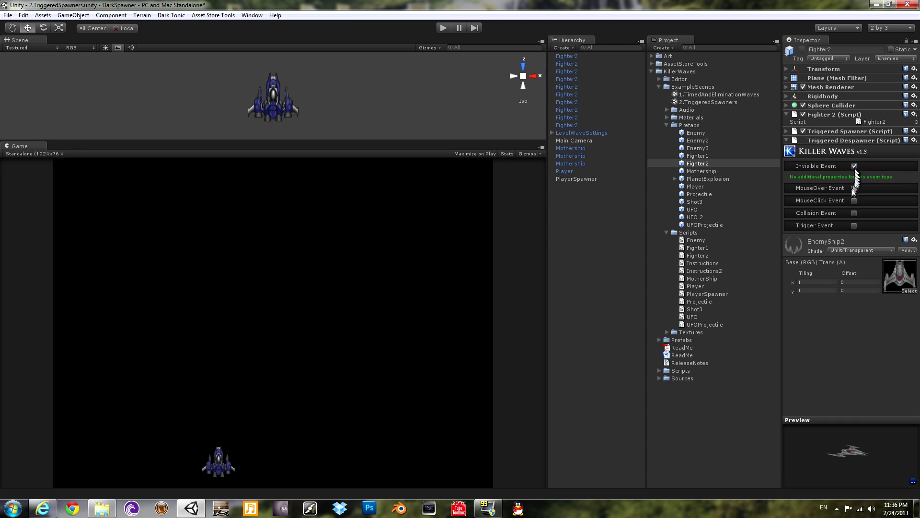
click(854, 226)
click(803, 238)
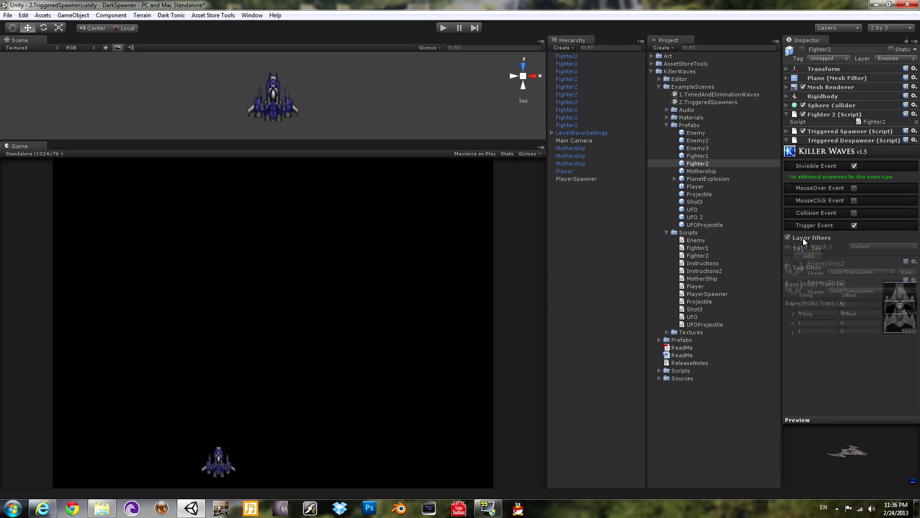
click(856, 248)
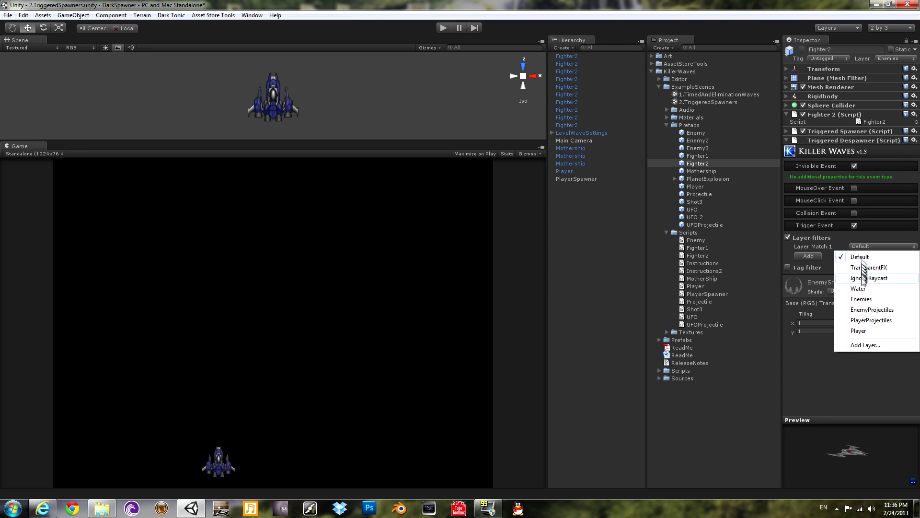
click(865, 320)
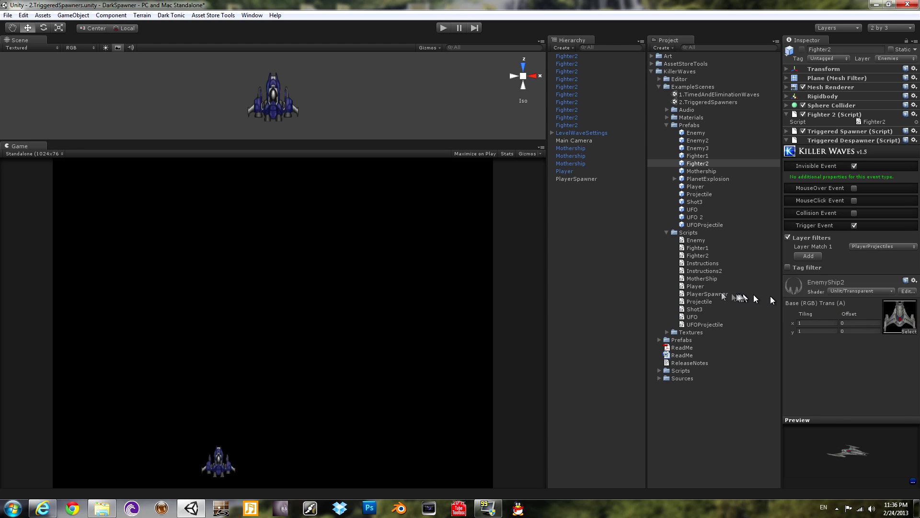
Step: Run the scene and move the ship sideways while firing at the Fighter2 enemies to test their spawner and despawner
key(ctrl+p)
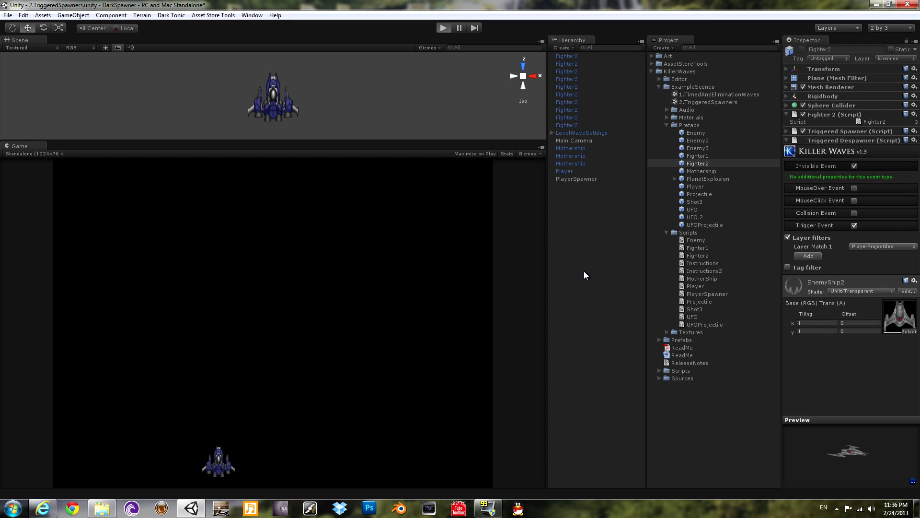
key(Right)
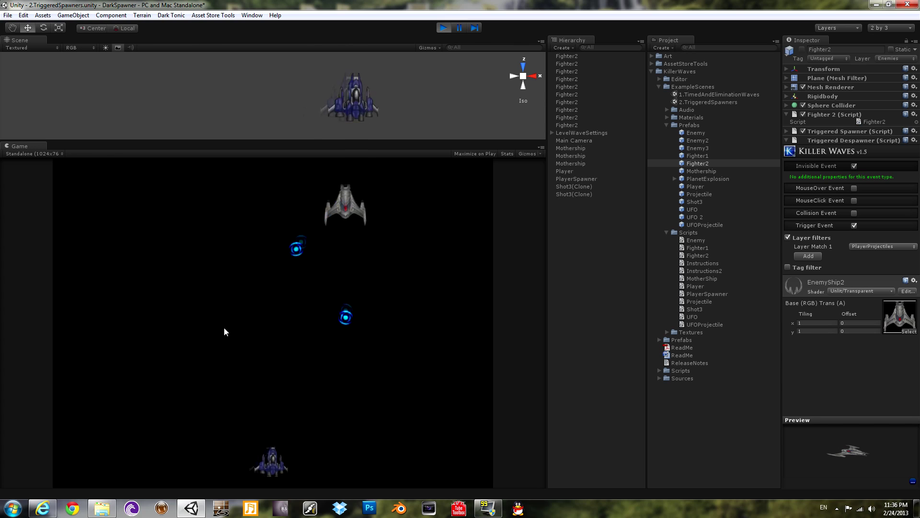
click(224, 328)
key(Left)
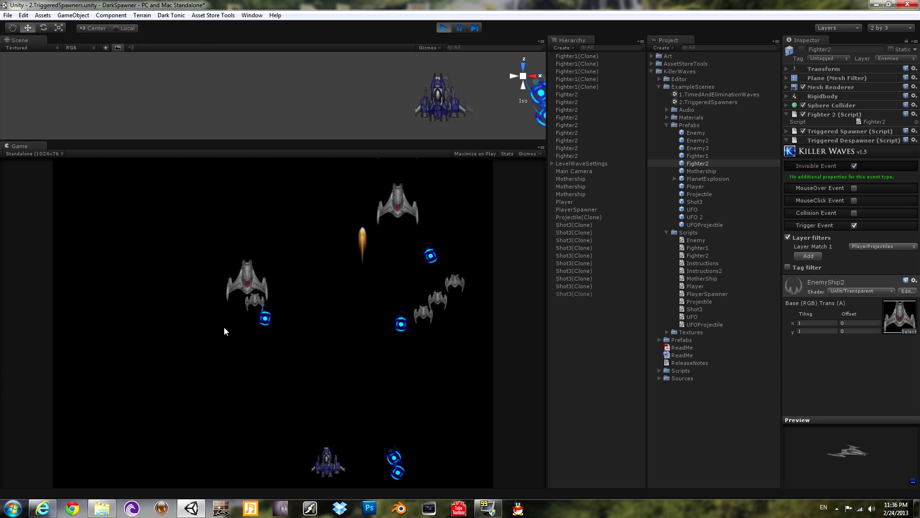
click(224, 328)
click(224, 328)
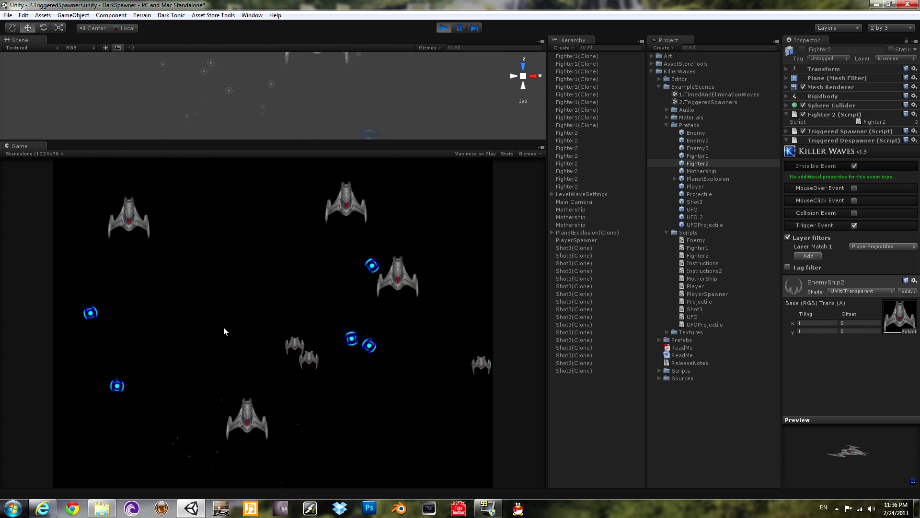
key(Left)
click(149, 312)
click(149, 311)
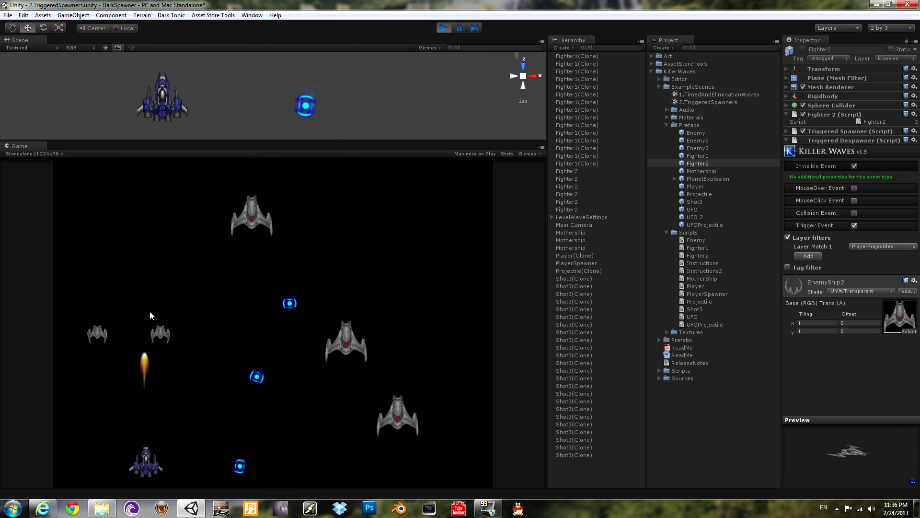
key(Right)
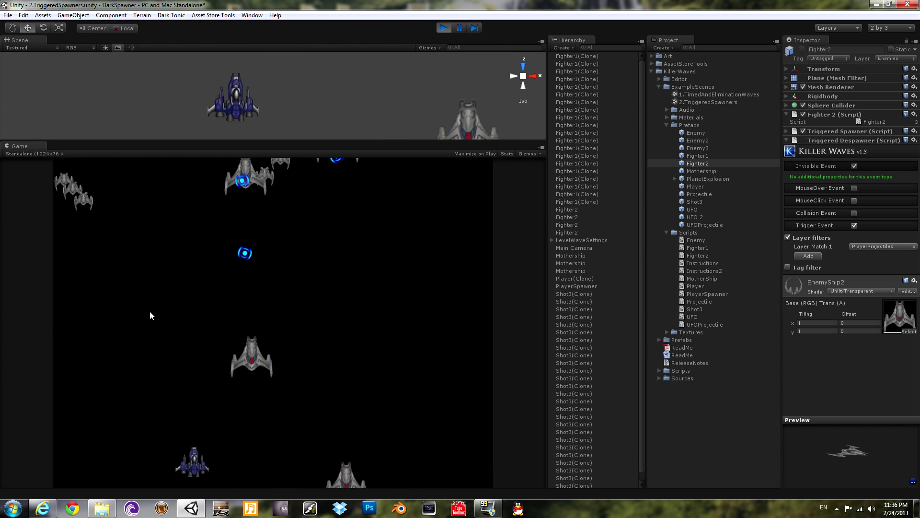
key(Left)
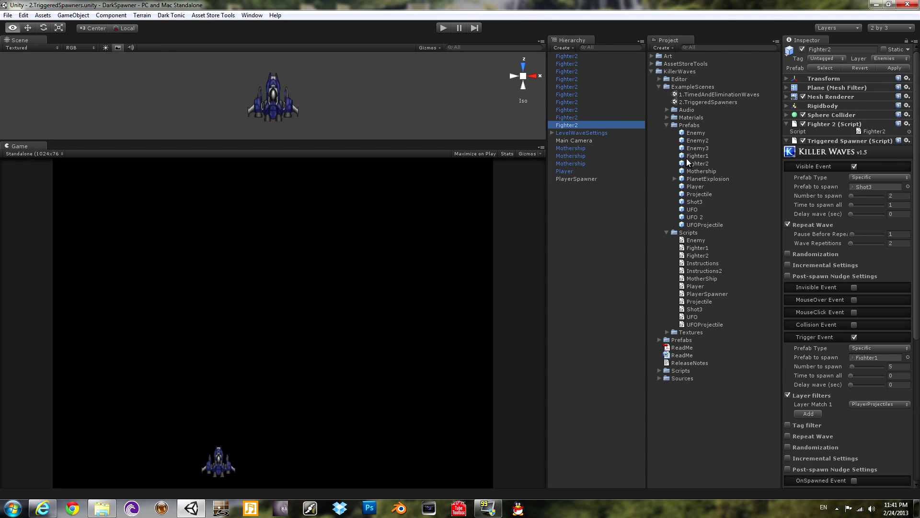
Step: Select the Fighter1 prefab in the project and add the Killer Waves Triggered Spawner component to it
click(686, 157)
click(111, 15)
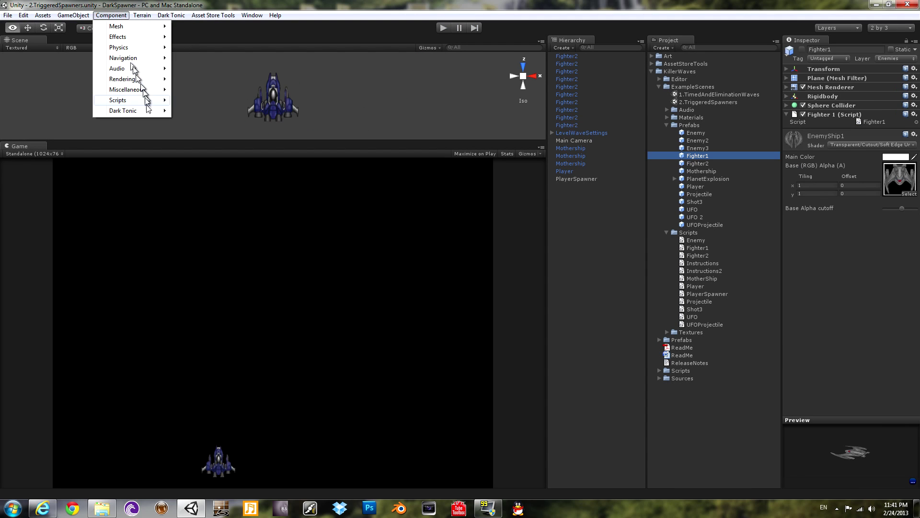
mouse_move(148, 111)
mouse_move(205, 114)
mouse_move(278, 120)
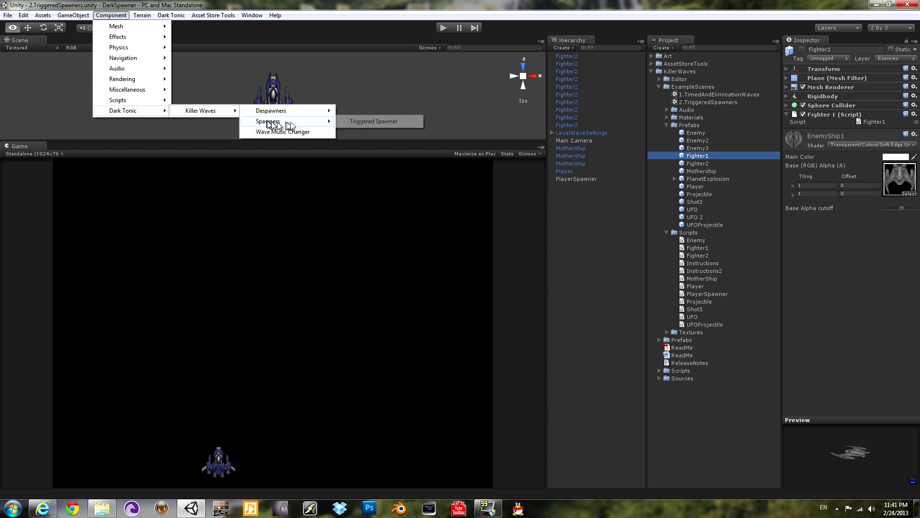
click(371, 119)
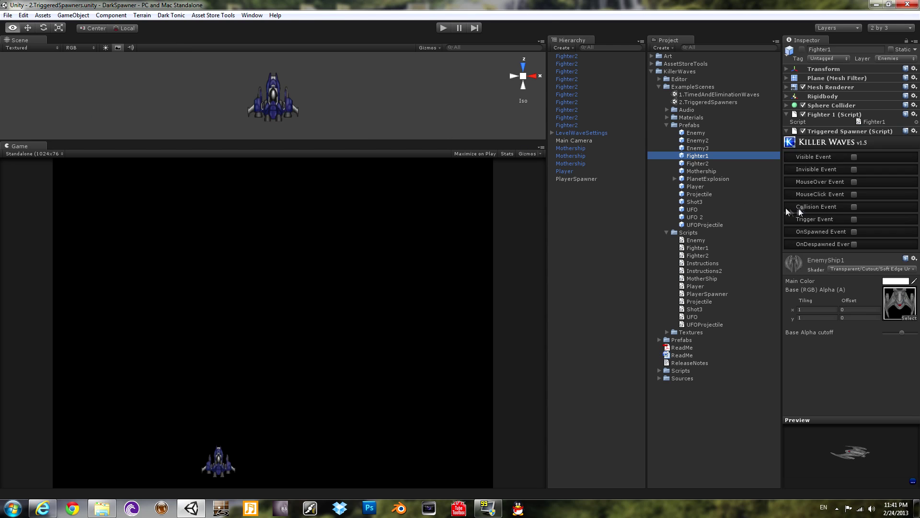
Step: Enable Fighter1's Visible Event to spawn Shot3 with a 2-second delay and its Trigger Event to spawn PlanetExplosion, with a layer filter matching PlayerProjectiles
click(854, 157)
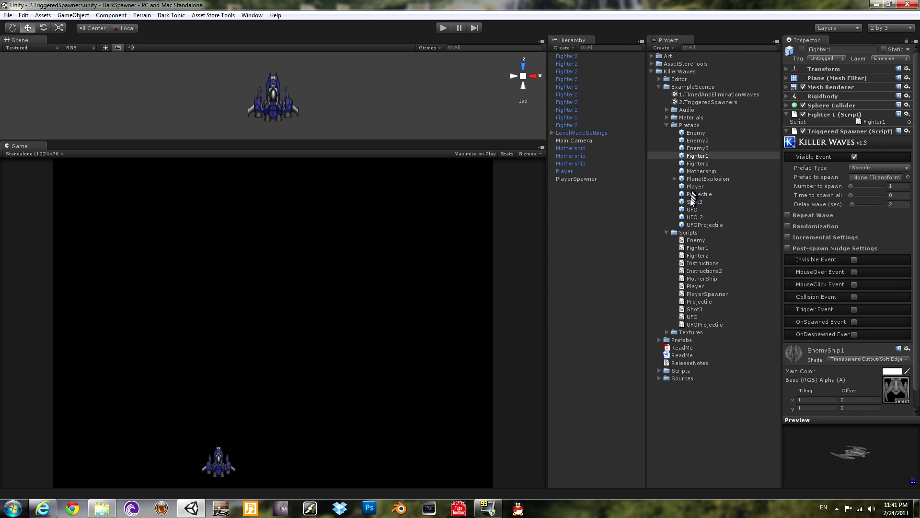
drag(693, 203, 869, 181)
click(855, 309)
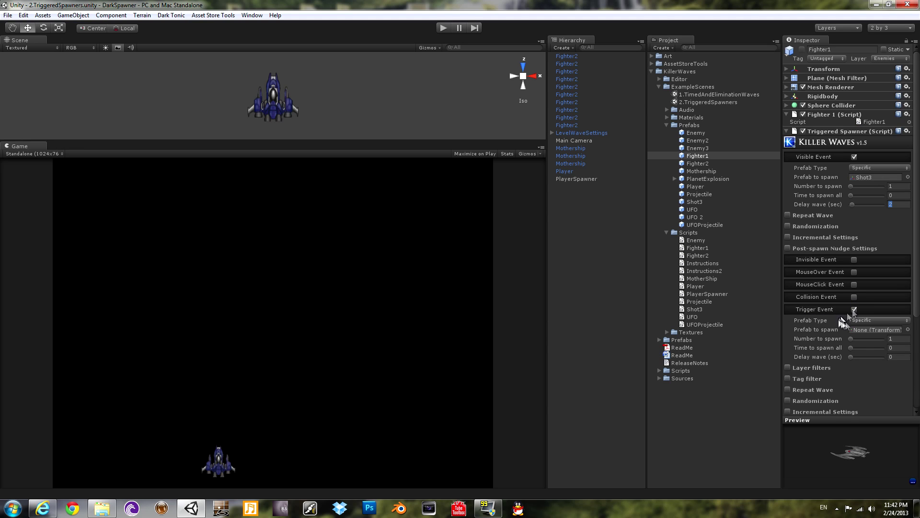
click(787, 367)
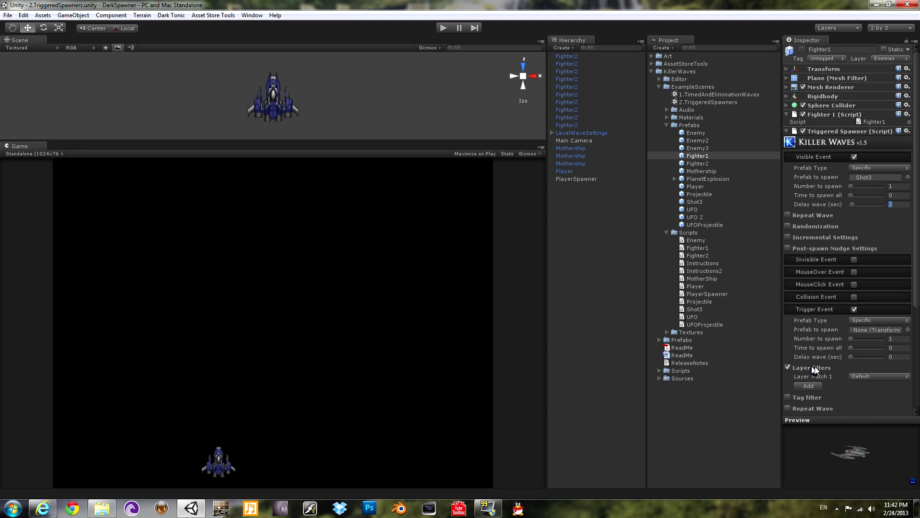
click(867, 376)
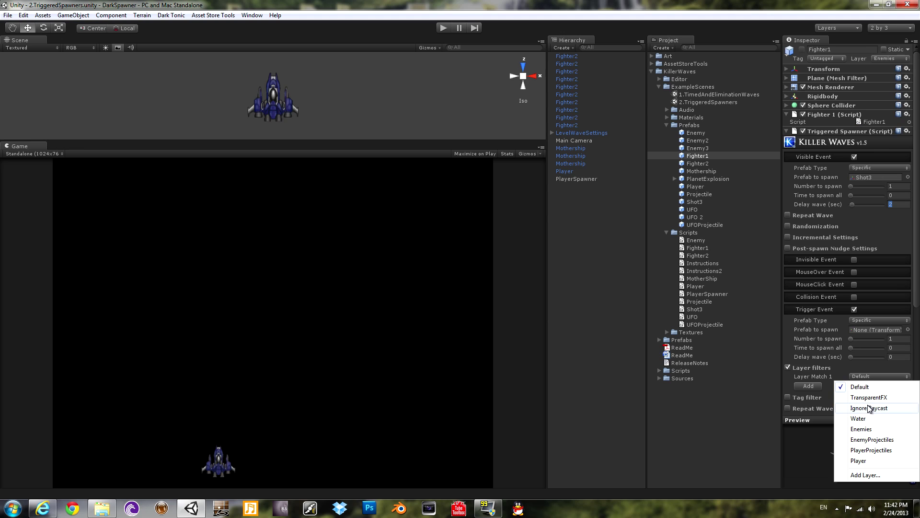
click(866, 451)
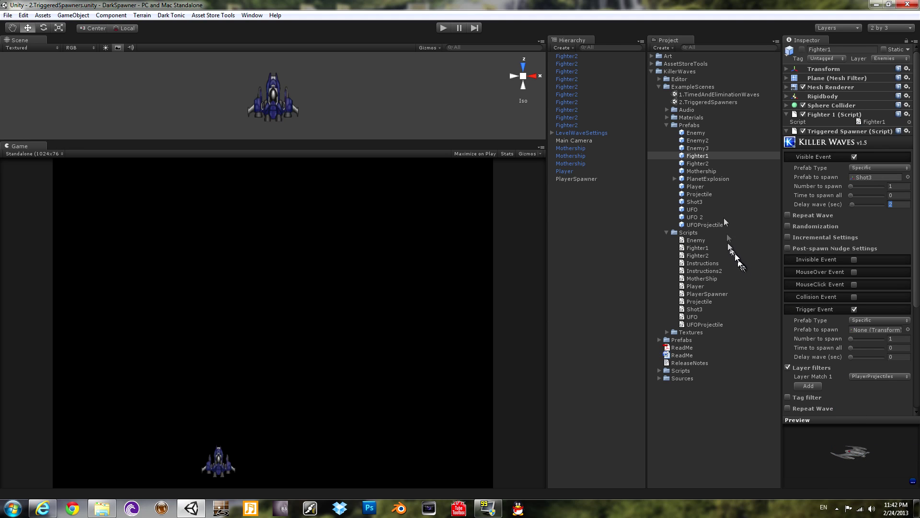
drag(709, 177, 870, 330)
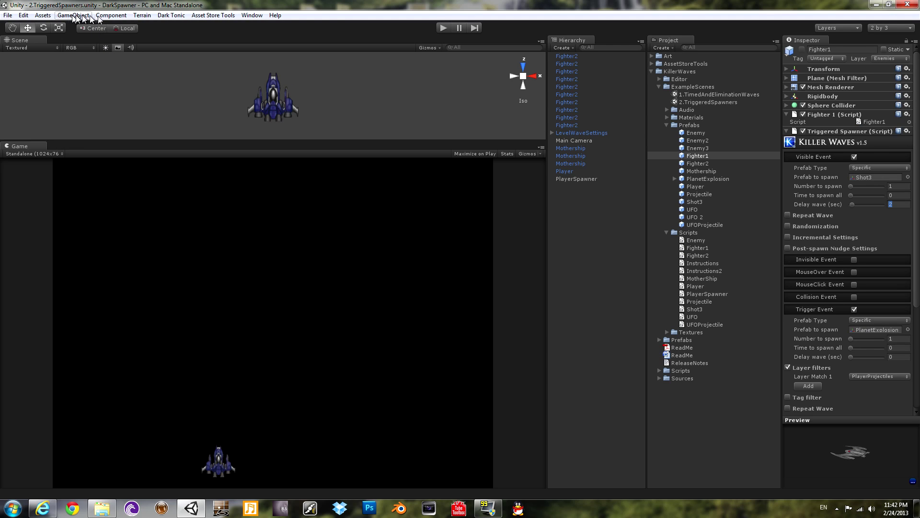
Step: Add the Killer Waves Triggered Despawner component to the Fighter1 prefab and collapse its Triggered Spawner settings
click(111, 15)
mouse_move(140, 113)
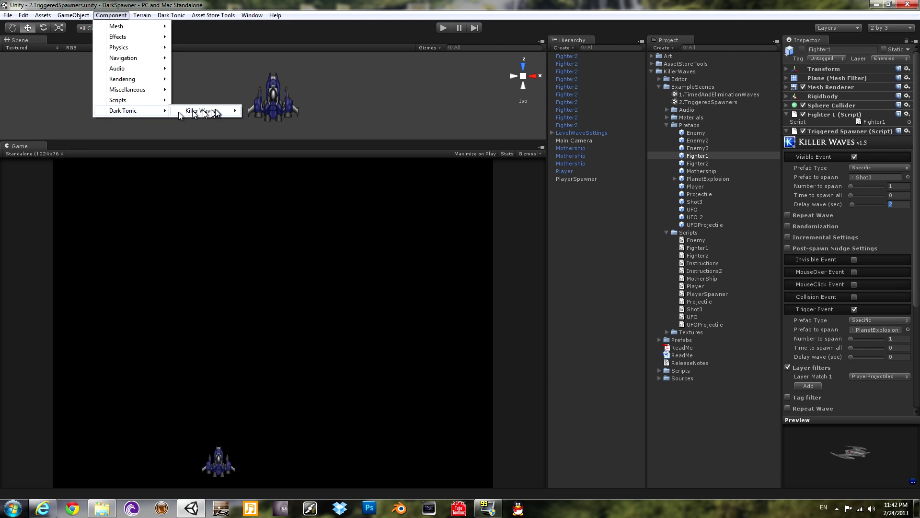
mouse_move(196, 111)
mouse_move(280, 112)
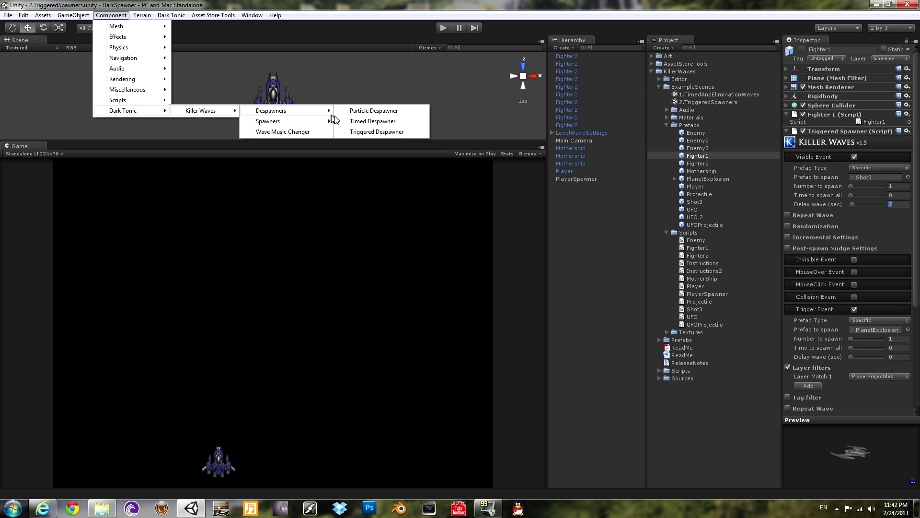
click(359, 121)
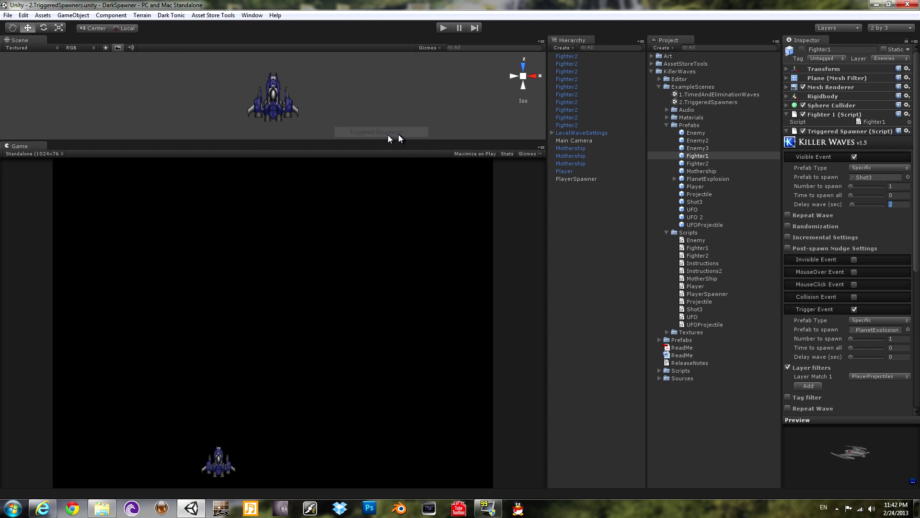
click(787, 131)
Step: Enable the Invisible Event and Trigger Event on Fighter1's Triggered Despawner, with a trigger layer filter matching PlayerProjectiles
click(854, 166)
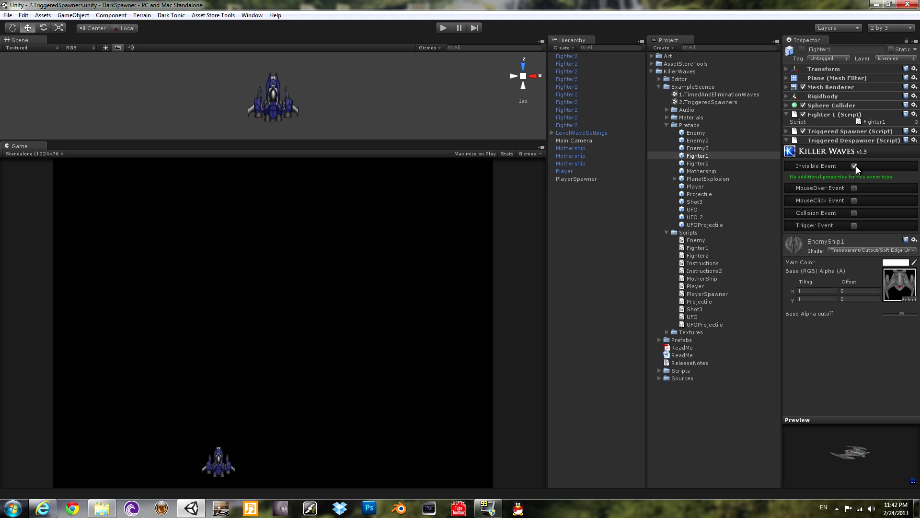
click(854, 225)
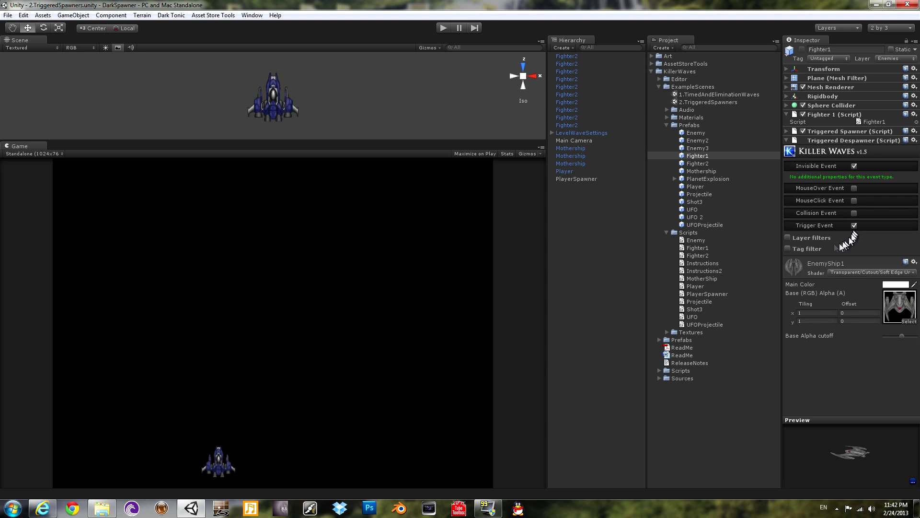
click(813, 237)
click(862, 246)
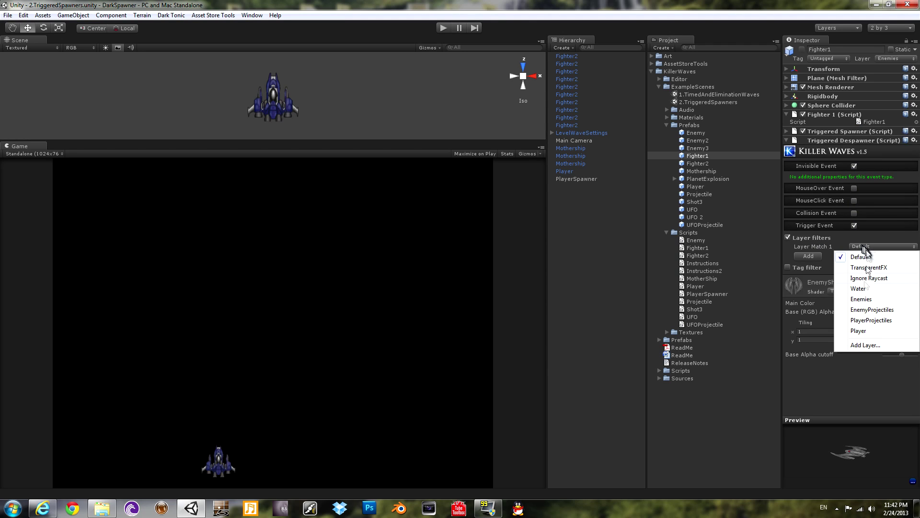
click(872, 320)
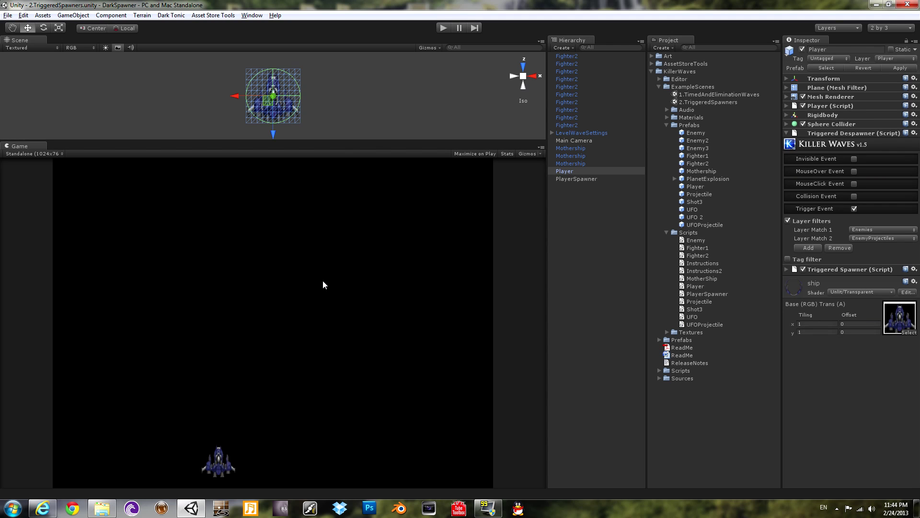
Step: Run the scene in play mode, steer and fire the player ship at the Fighter2 and Fighter1 enemies, and stop play mode
key(ctrl+p)
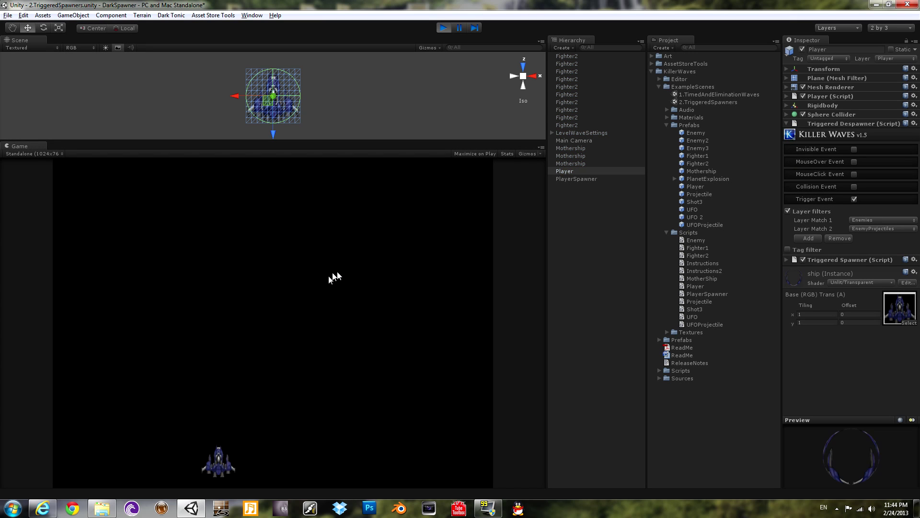
key(Right)
key(Left)
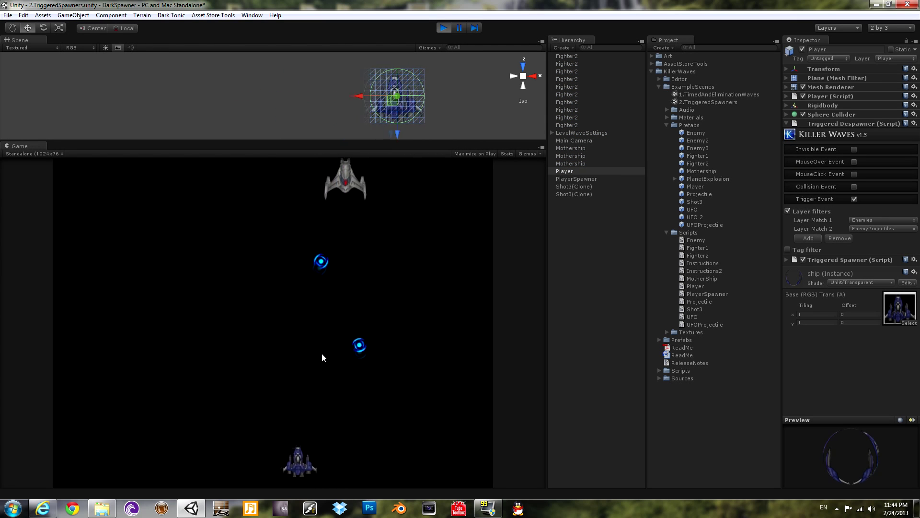
key(Right)
key(Left)
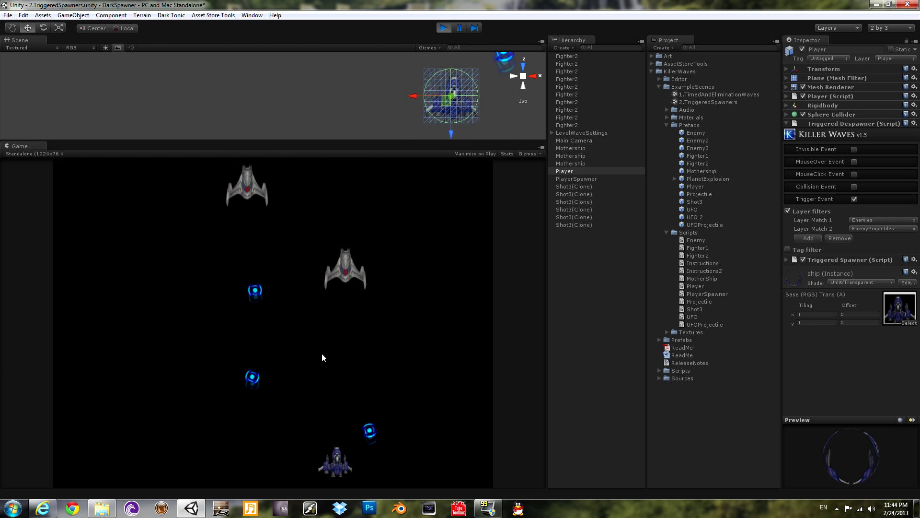
key(Right)
click(322, 355)
click(322, 354)
key(Left)
click(322, 354)
key(Right)
key(Left)
click(322, 354)
click(322, 354)
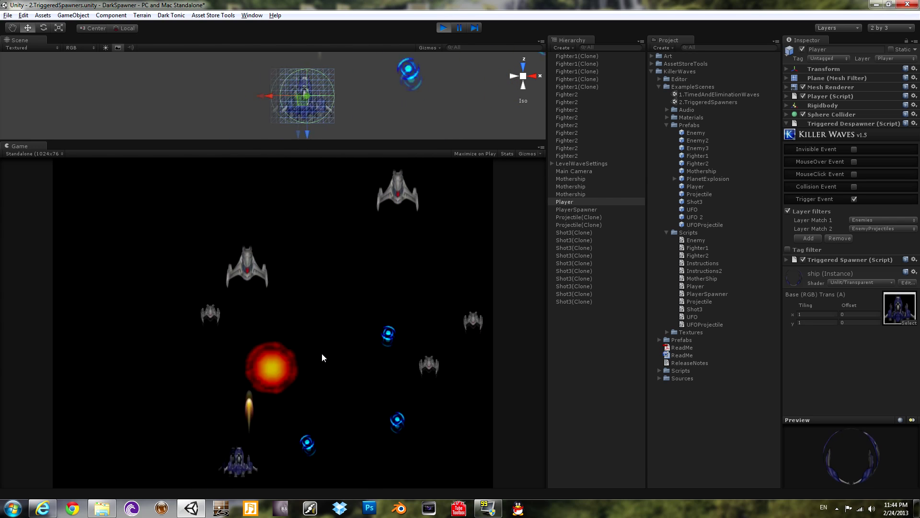
click(322, 355)
key(Right)
click(322, 354)
click(322, 354)
key(Left)
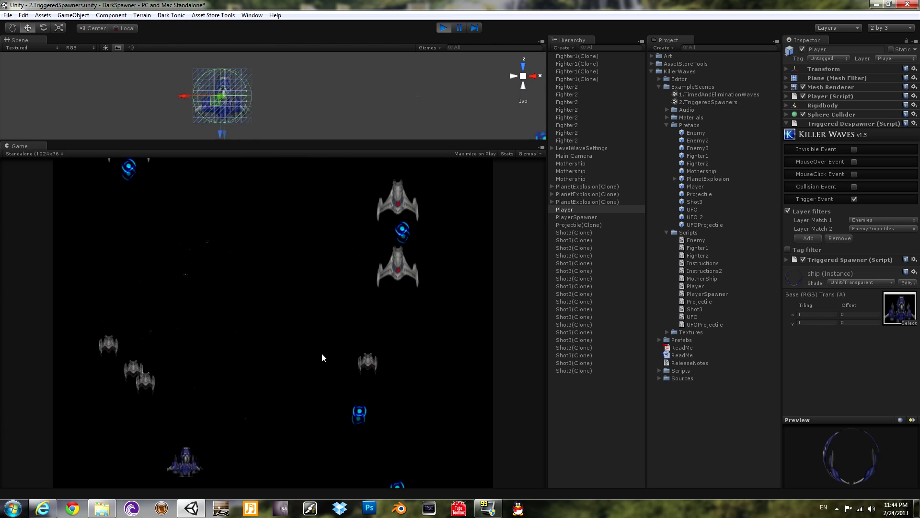
key(Right)
key(Left)
key(space)
key(space)
key(space)
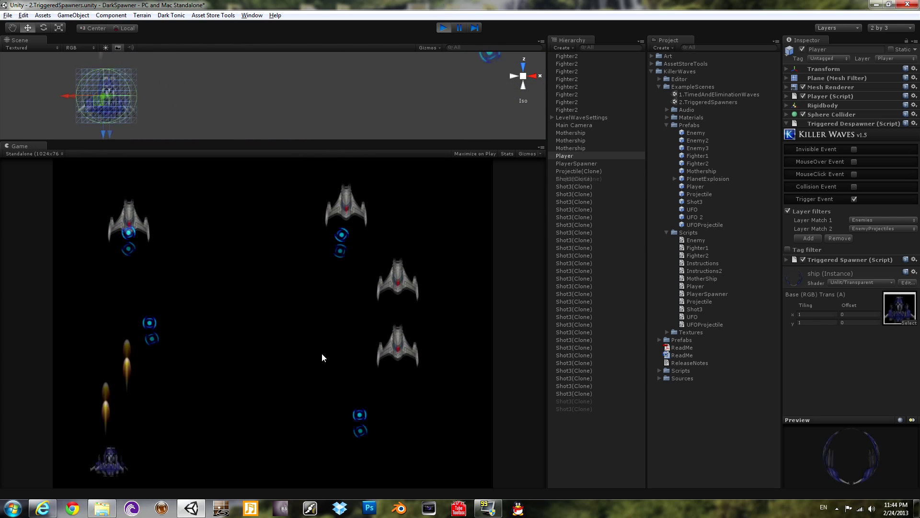
key(Right)
key(space)
key(space)
key(space)
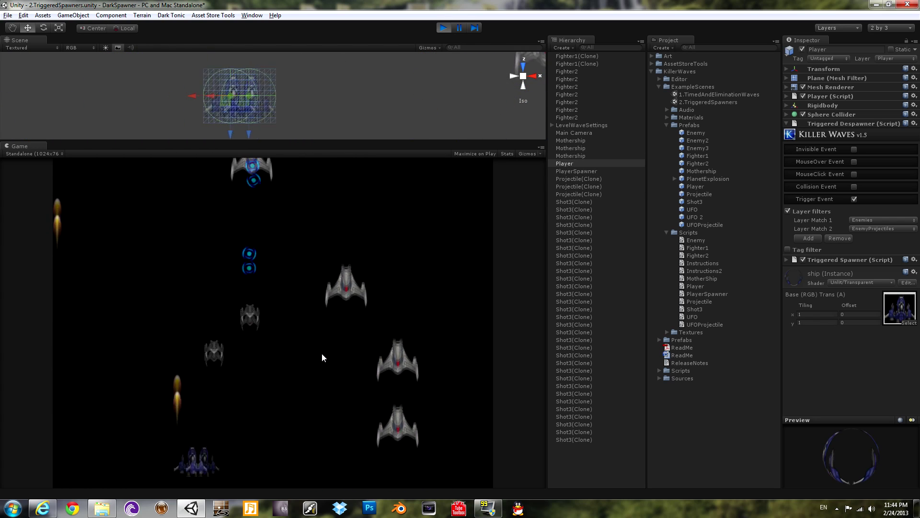
key(Right)
key(space)
key(space)
key(Left)
key(space)
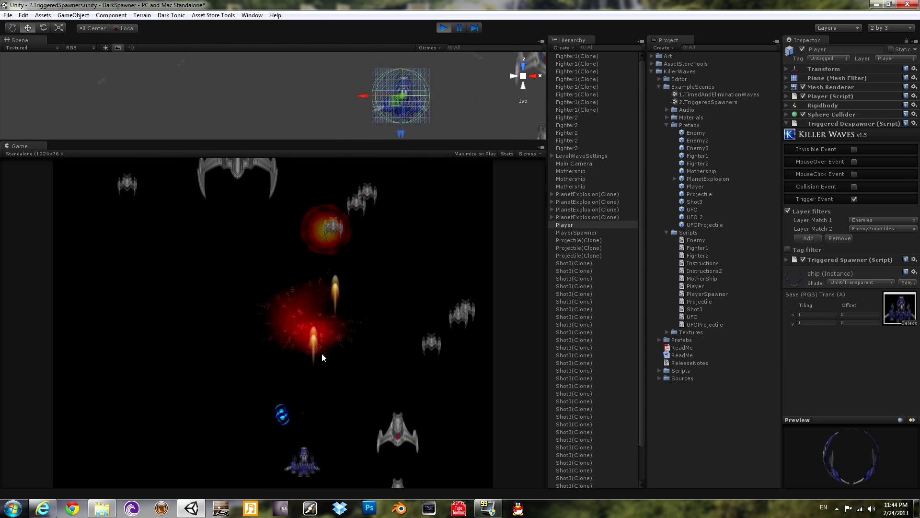
key(Right)
key(Left)
key(space)
key(space)
key(space)
key(Right)
key(space)
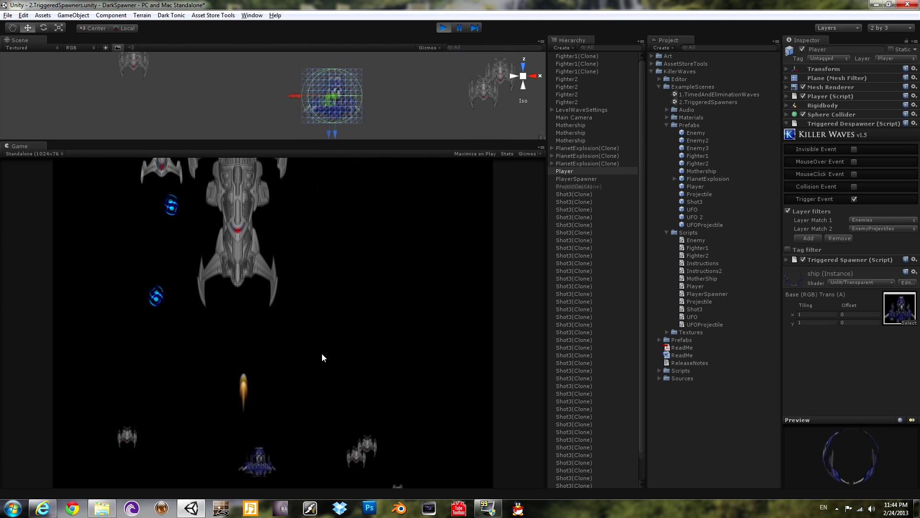
key(ctrl+p)
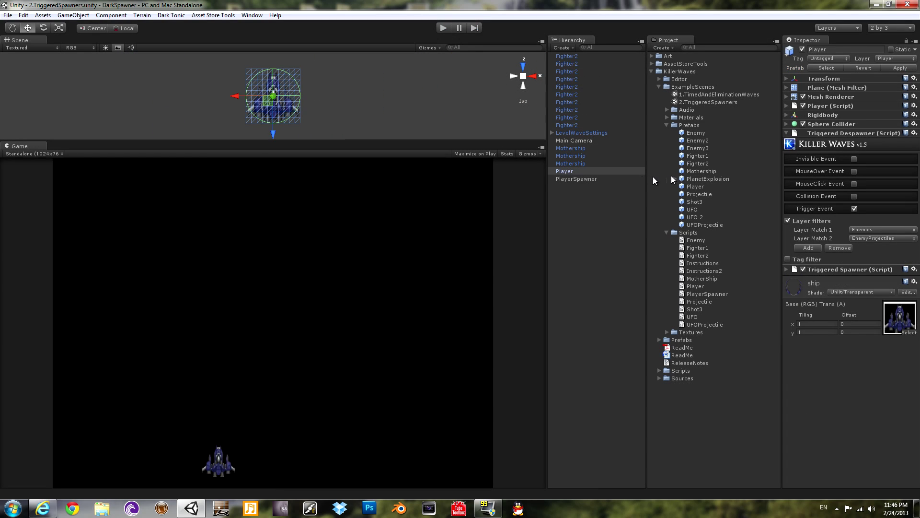
Step: Select the Mothership prefab in the project and add the Killer Waves Triggered Spawner component to it
click(703, 171)
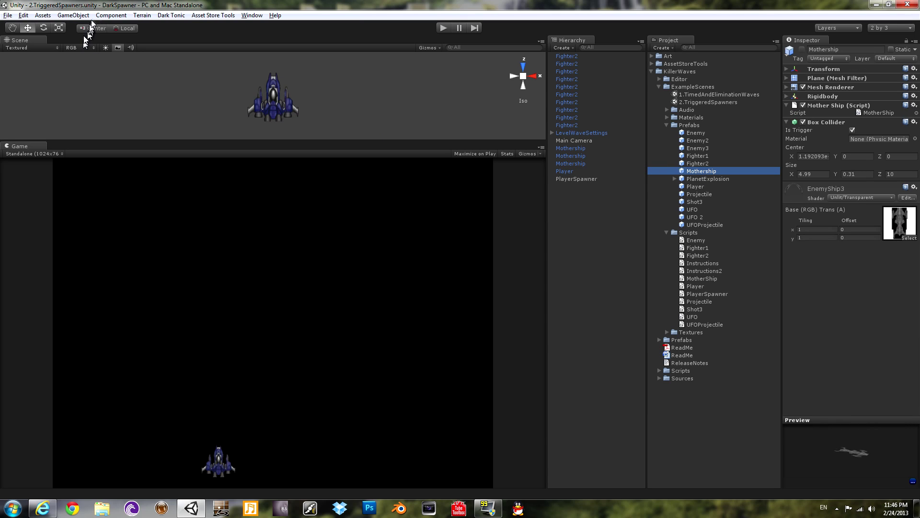
click(111, 15)
mouse_move(118, 42)
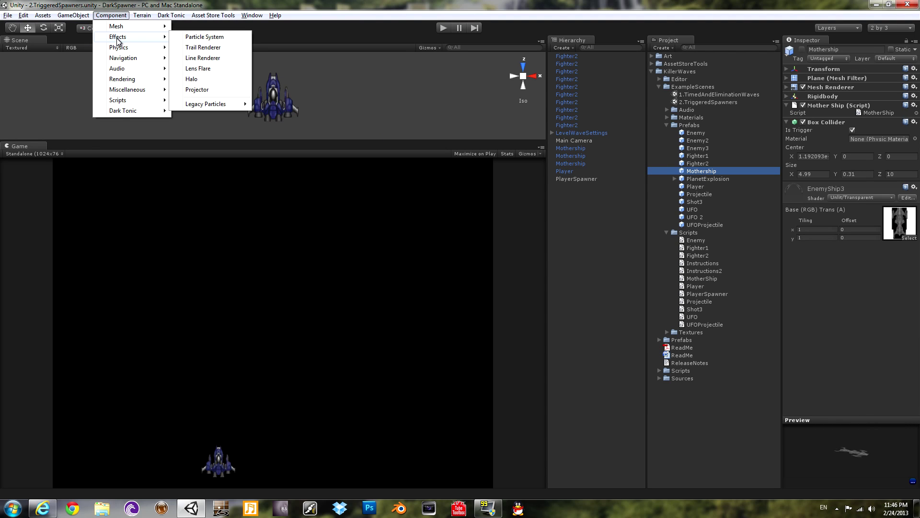
mouse_move(144, 110)
mouse_move(211, 113)
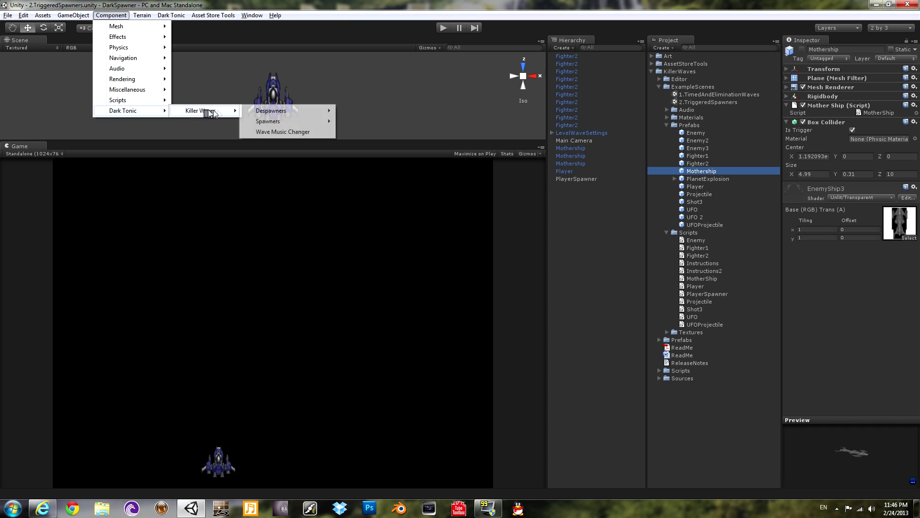
mouse_move(272, 117)
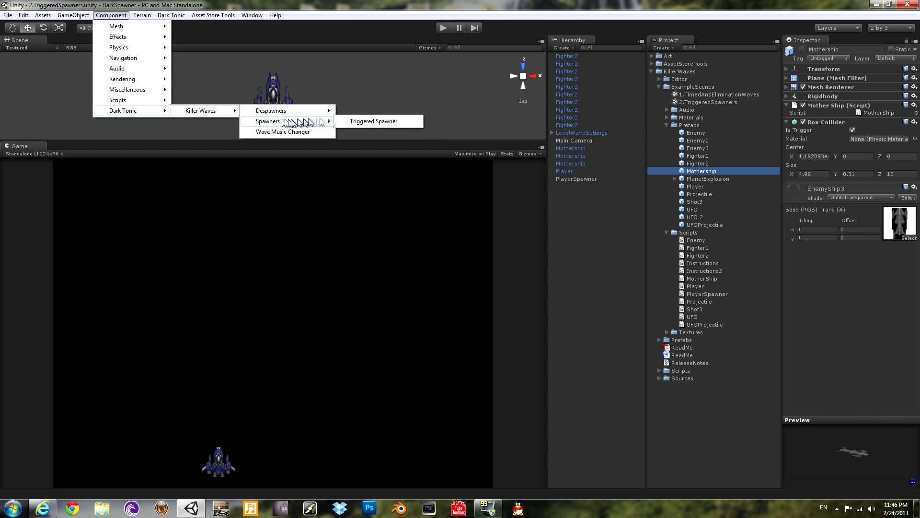
click(376, 121)
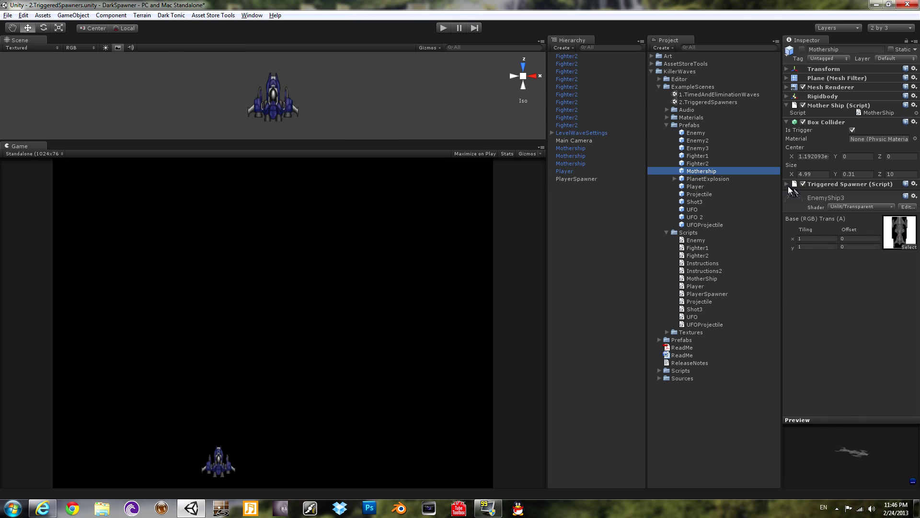
Step: Enable Mothership's Visible Event to spawn 15 Fighter1 over 3 seconds after a 2-second delay, repeating the wave with a 2-second pause
click(787, 184)
click(854, 210)
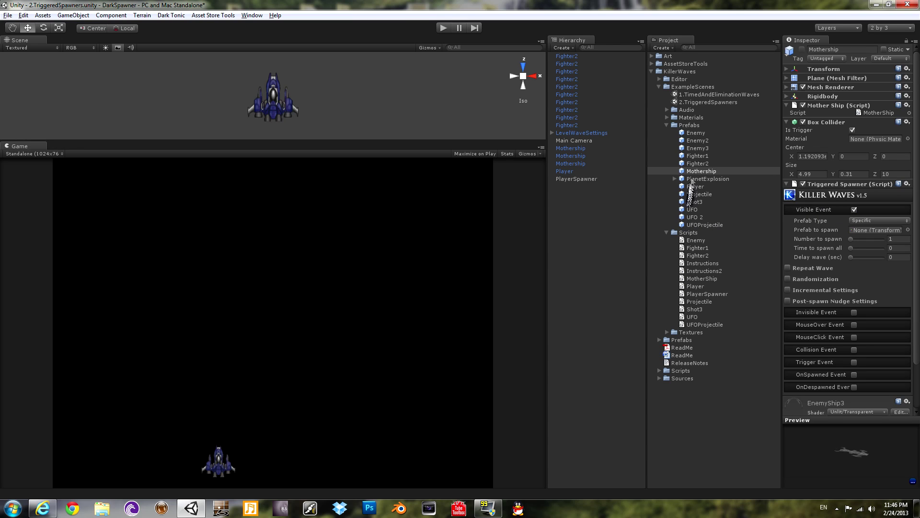
drag(696, 155, 869, 229)
click(808, 269)
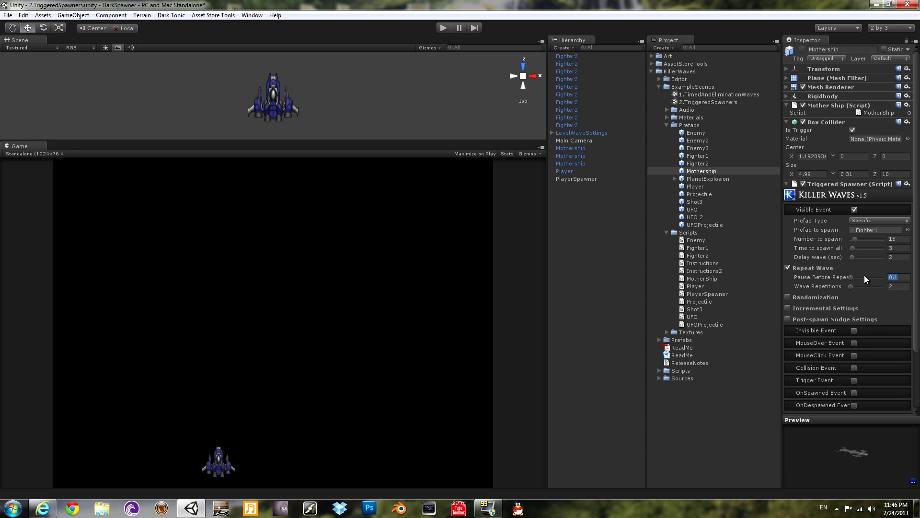
text(2)
Step: Test the Mothership's Fighter1 waves in play mode, moving the player ship sideways and shooting at the enemies
key(ctrl+p)
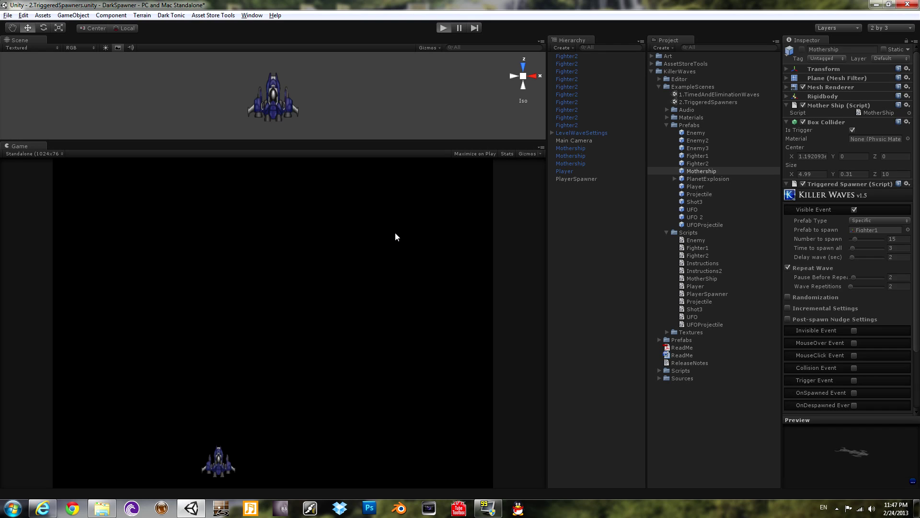
key(Right)
key(Left)
key(Right)
click(249, 312)
double_click(249, 312)
key(Left)
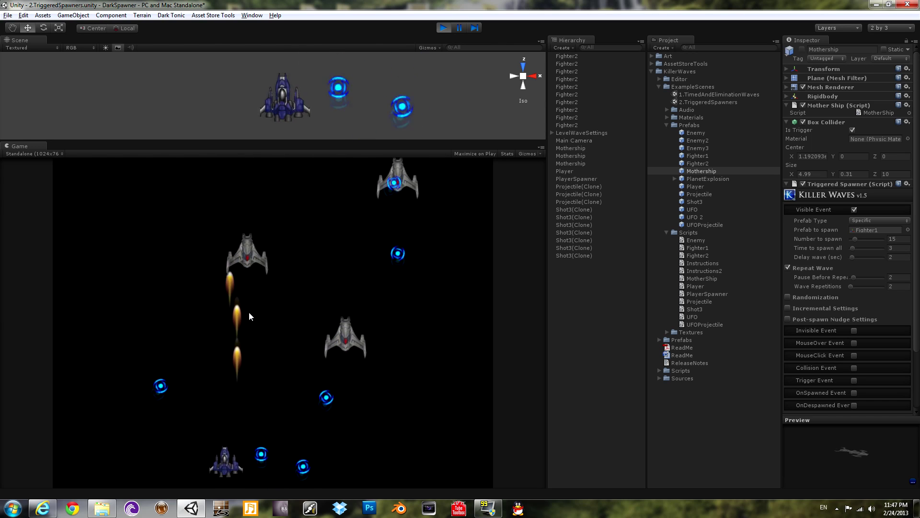
key(Left)
triple_click(249, 312)
double_click(249, 312)
key(Right)
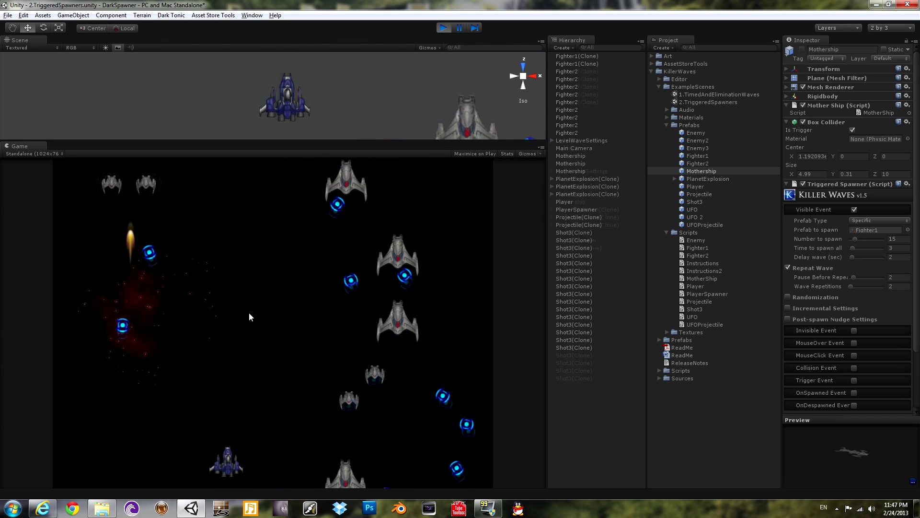
key(Left)
double_click(249, 312)
key(Right)
key(Right)
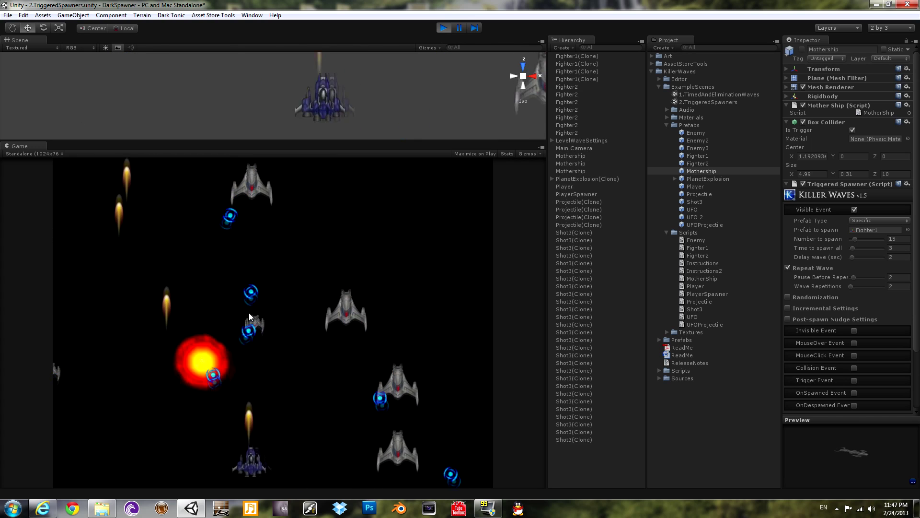
key(Left)
key(Right)
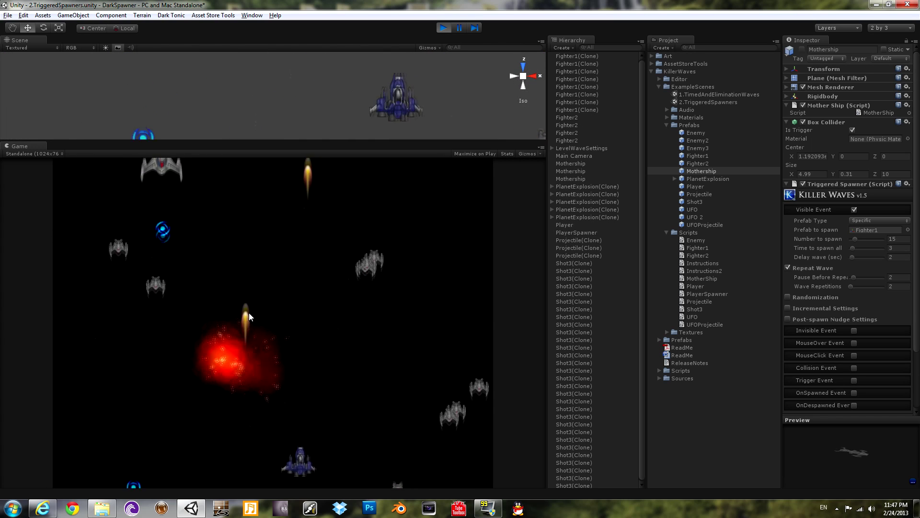
key(Left)
key(Left)
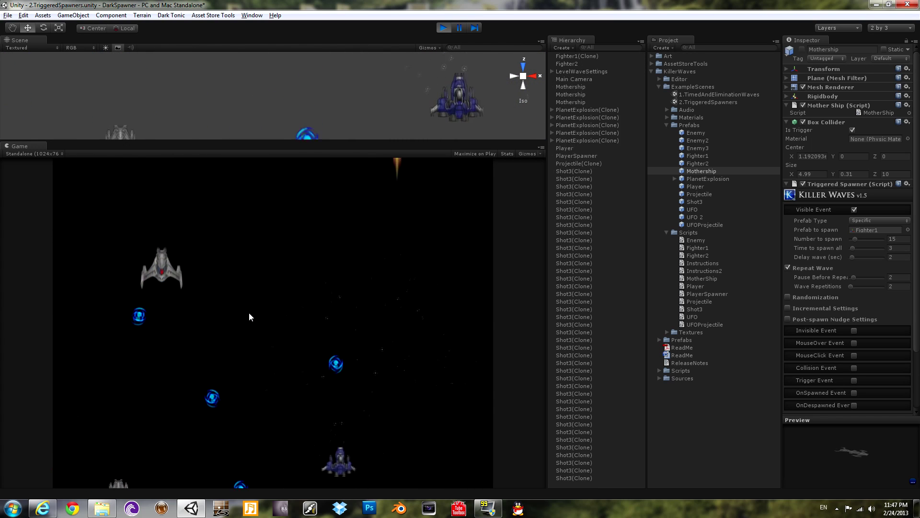
key(Right)
key(Left)
key(Left)
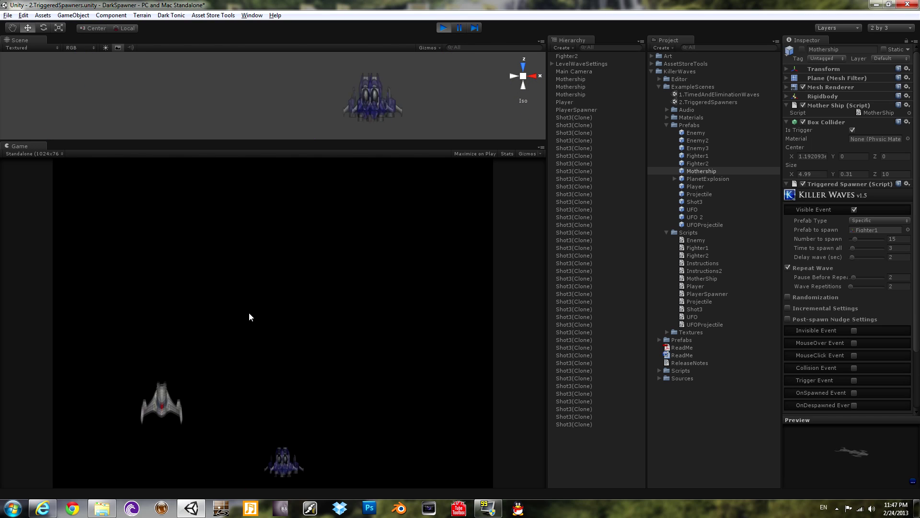
key(Left)
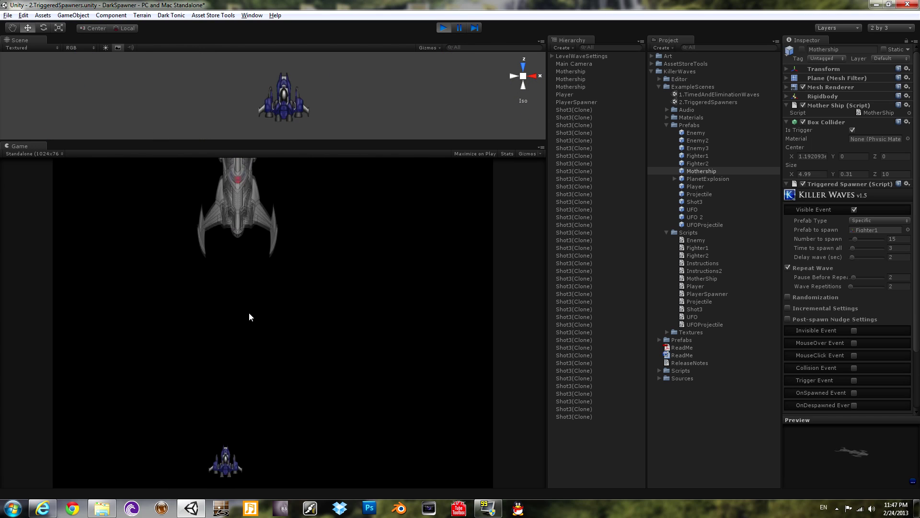
key(Right)
click(249, 313)
click(249, 312)
click(249, 313)
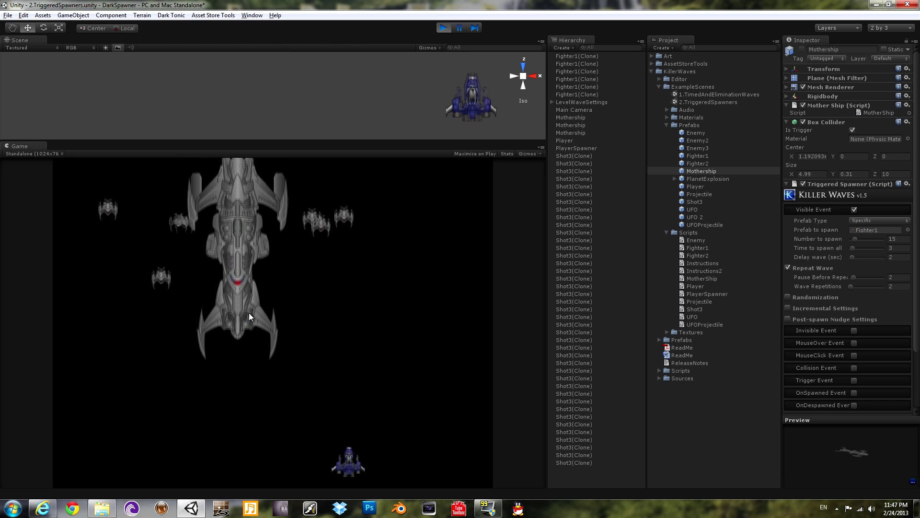
click(249, 312)
key(Left)
click(249, 313)
click(249, 313)
key(Right)
key(Left)
click(249, 312)
key(Right)
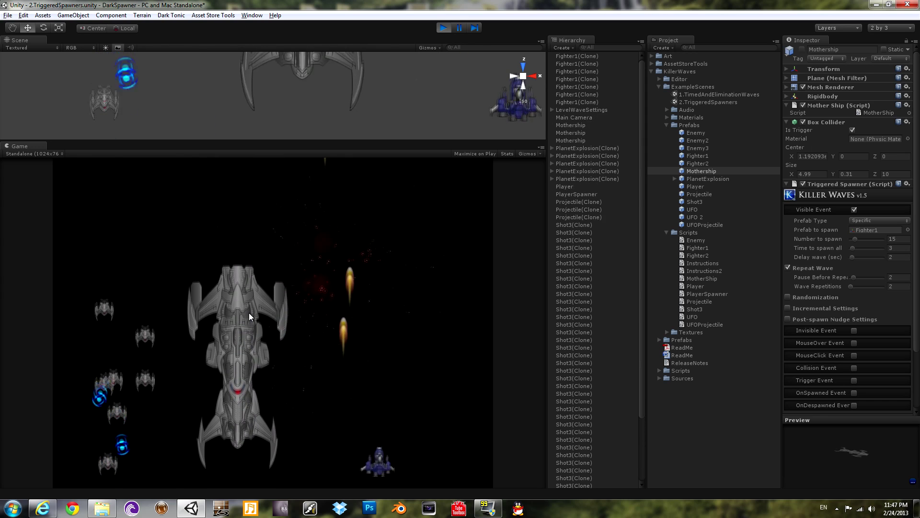
key(Left)
key(Right)
key(Right)
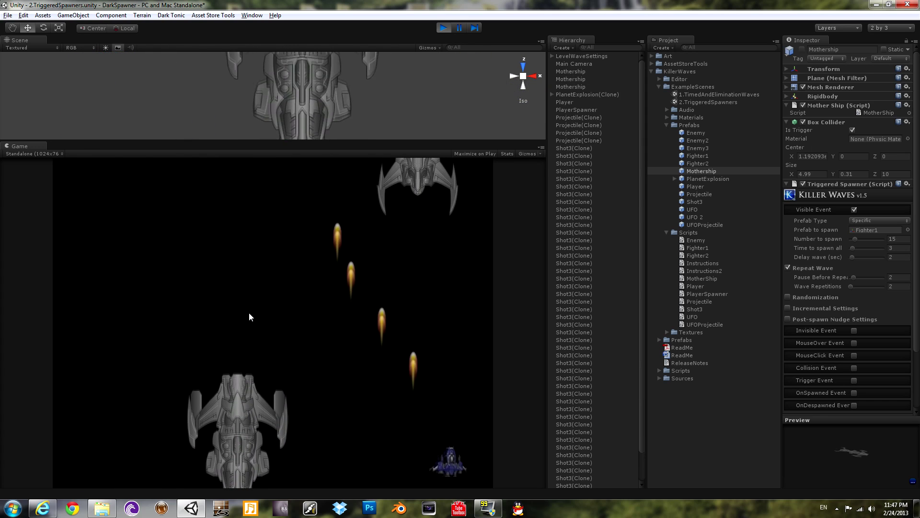
key(Left)
key(Left)
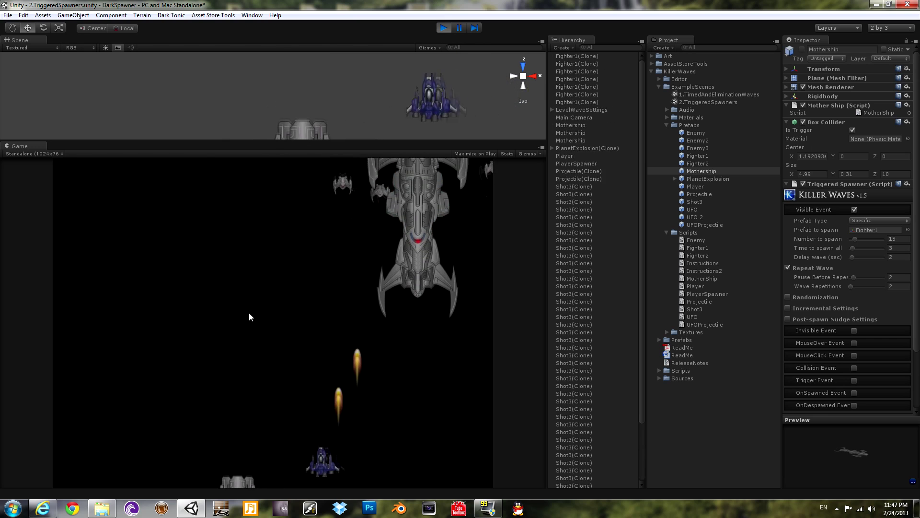
key(Right)
key(Left)
key(Left)
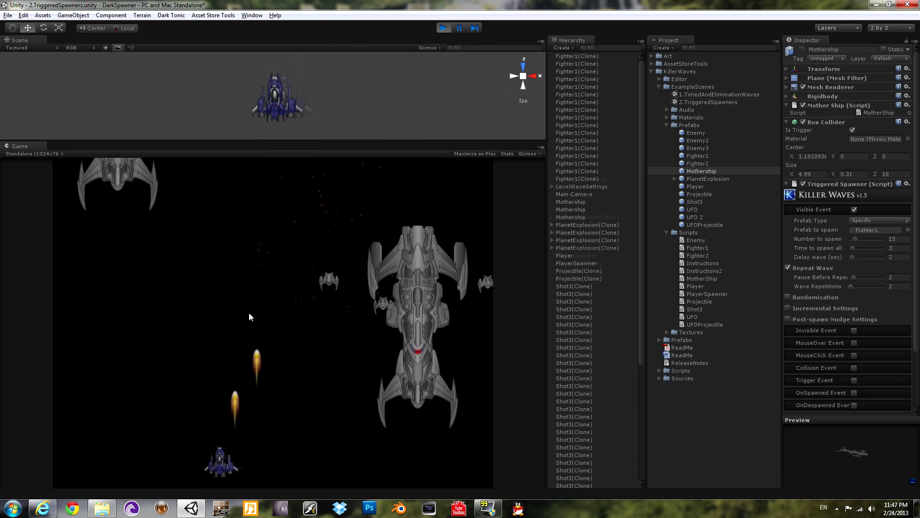
key(Right)
key(Left)
key(Left)
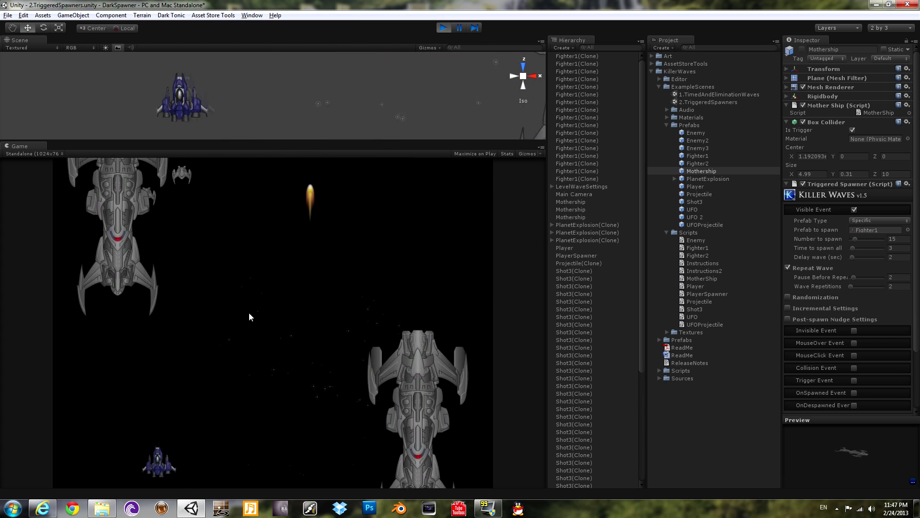
key(Right)
key(Right)
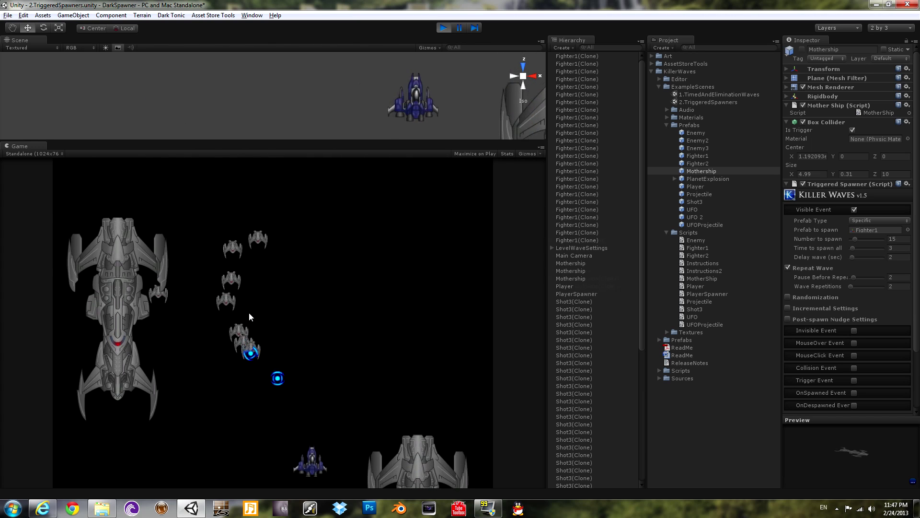